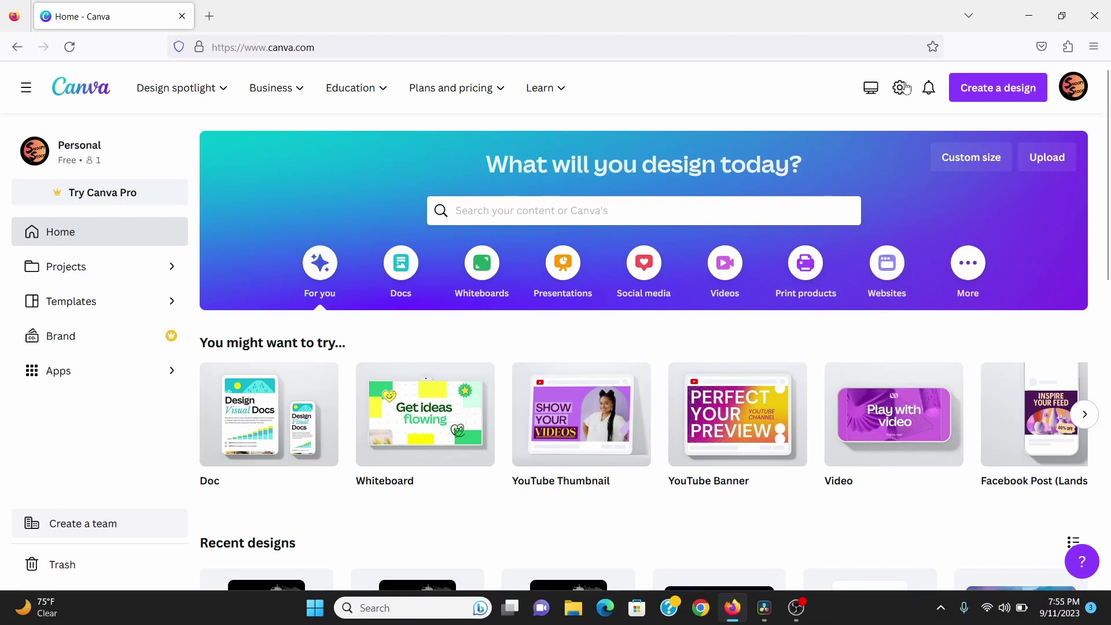
Create a new custom-size Canva design of 500 × 500 px
click(986, 80)
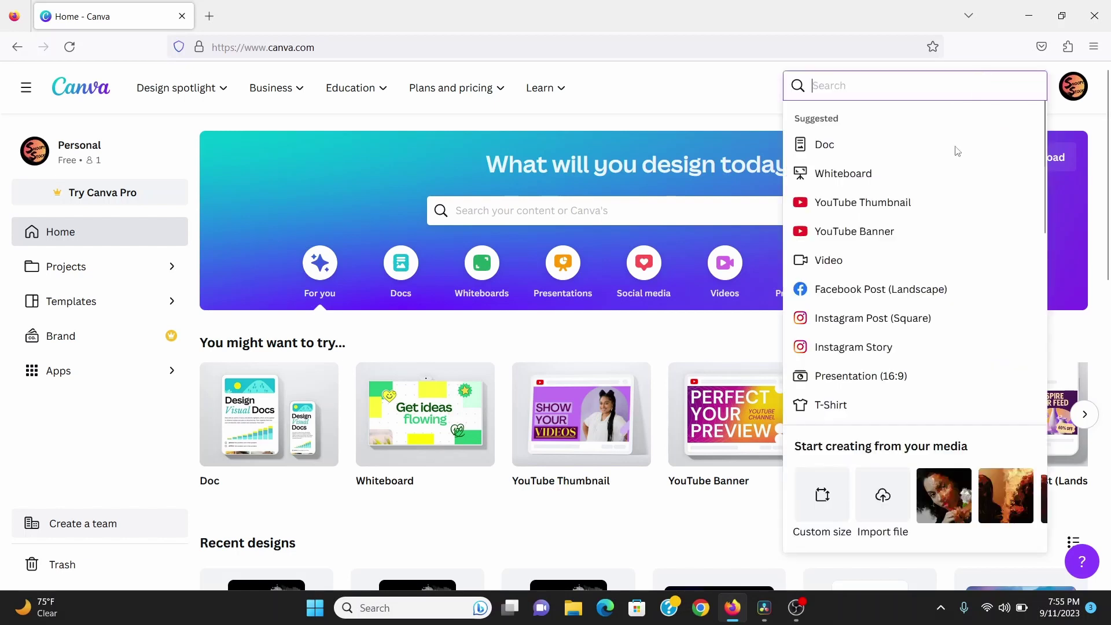
click(815, 505)
text(500)
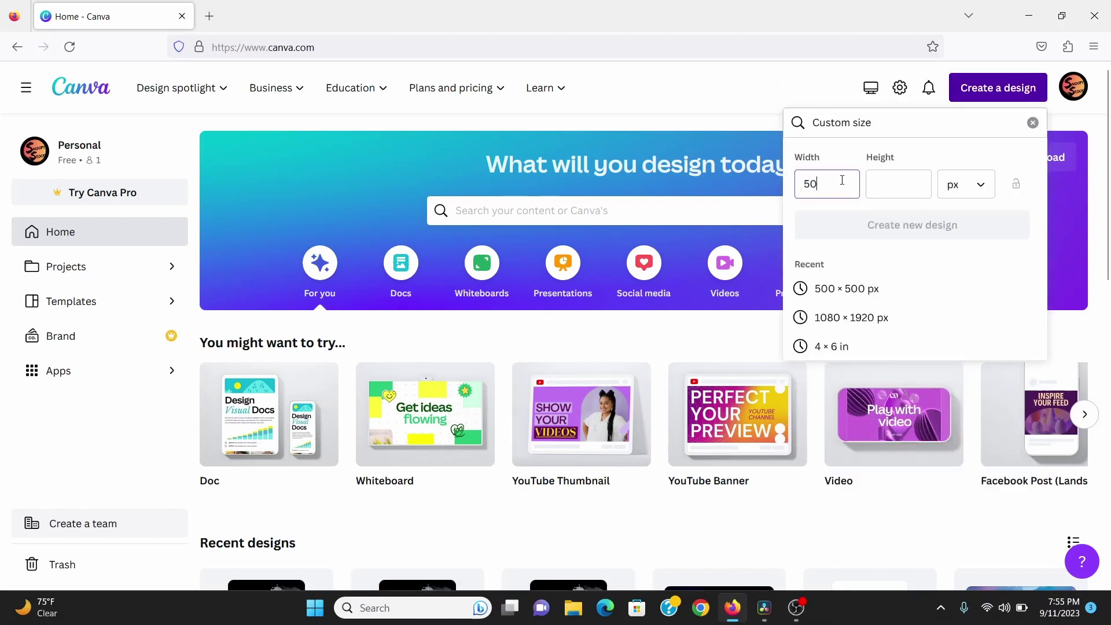
click(897, 183)
text(500)
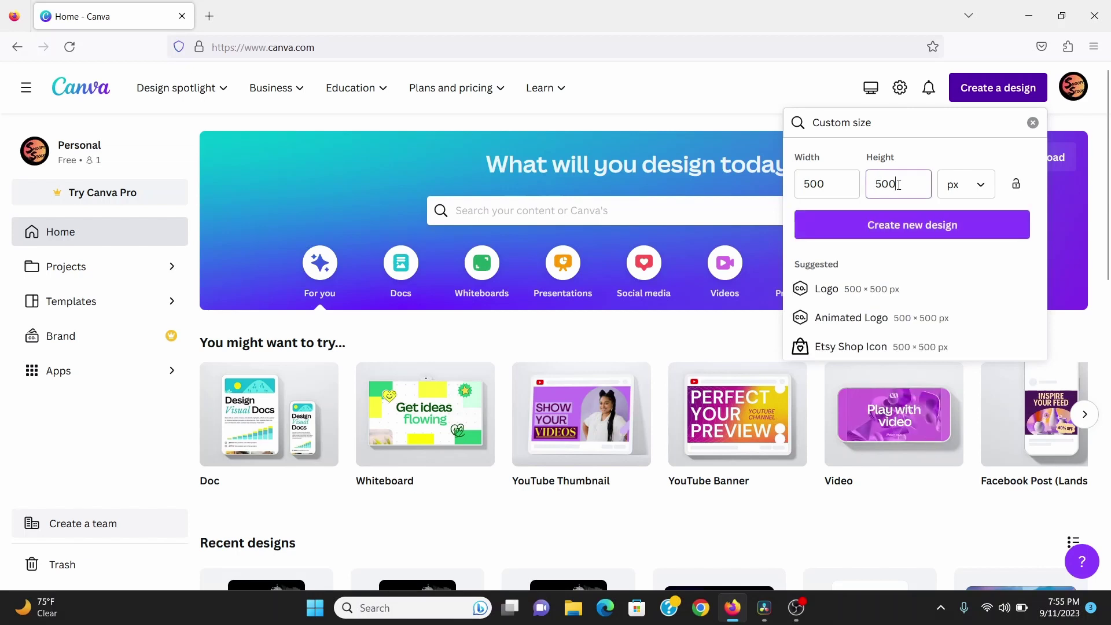
click(892, 237)
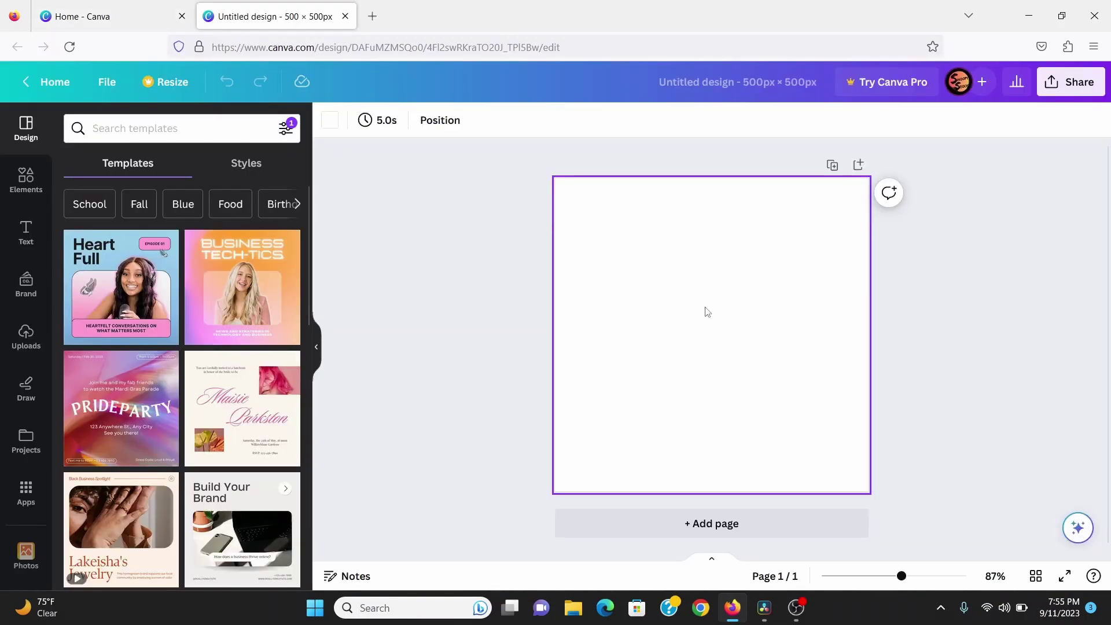
Make the page background black and search the elements library for 'paint'
click(330, 120)
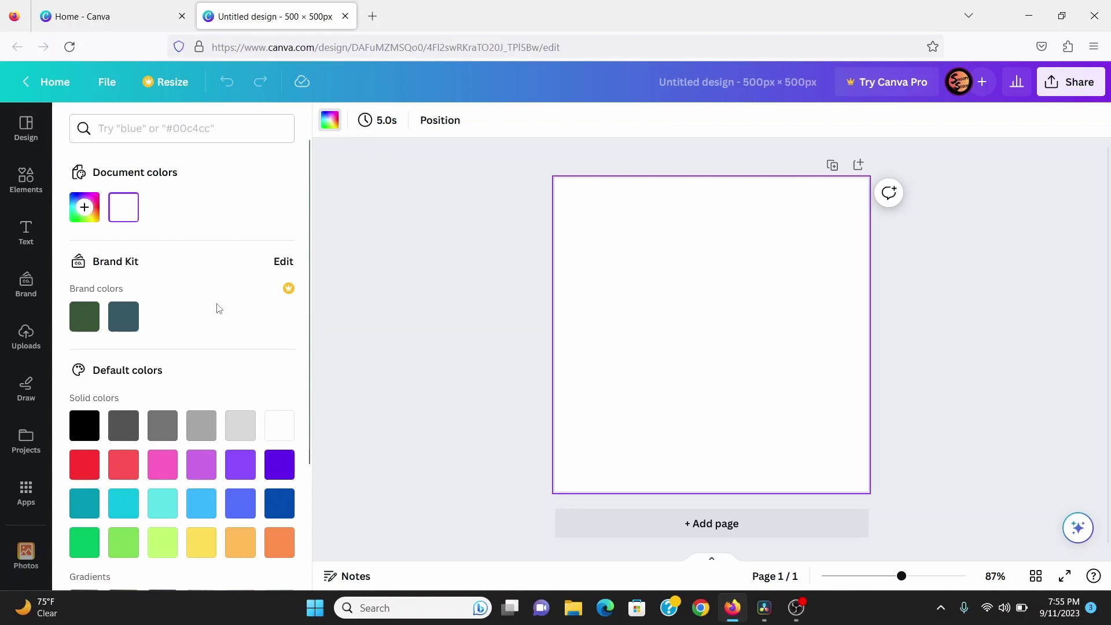
click(87, 427)
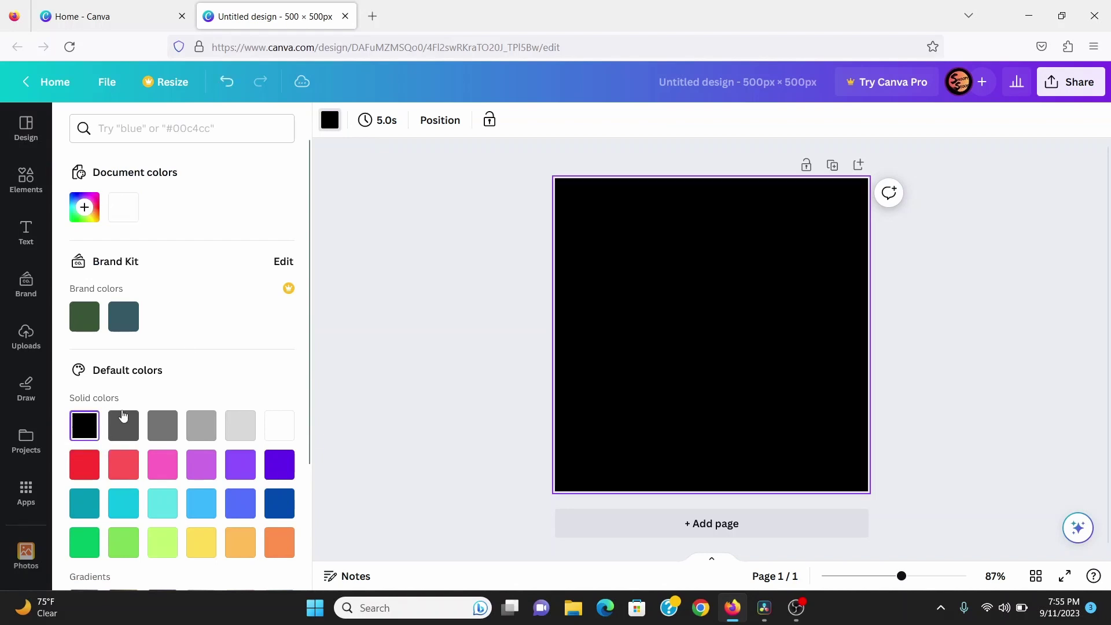
click(26, 180)
click(165, 126)
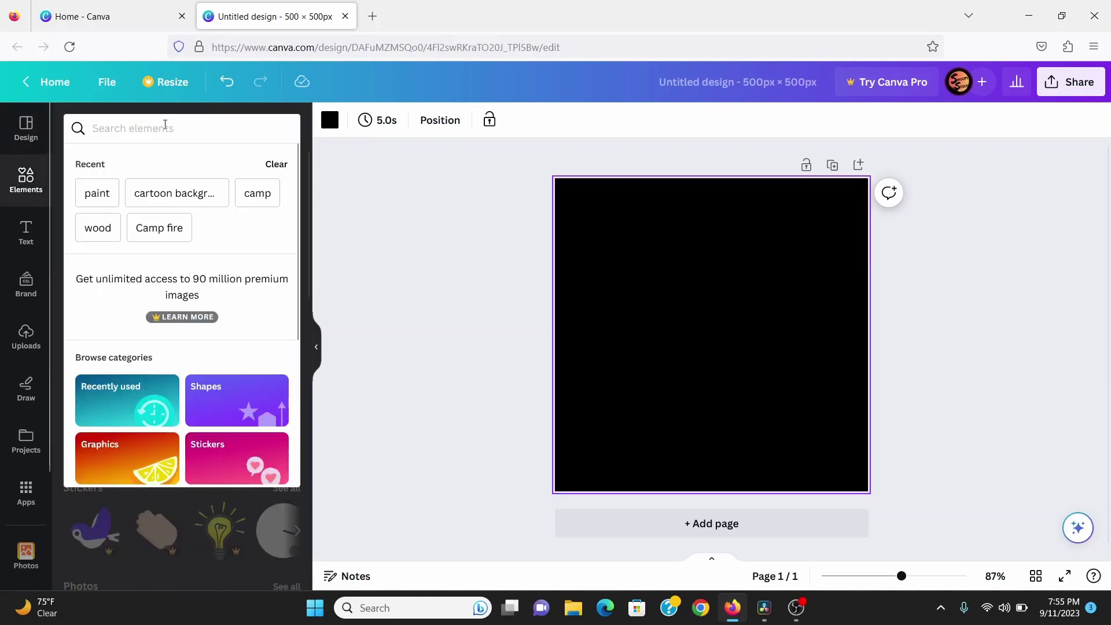
text(paint)
key(Return)
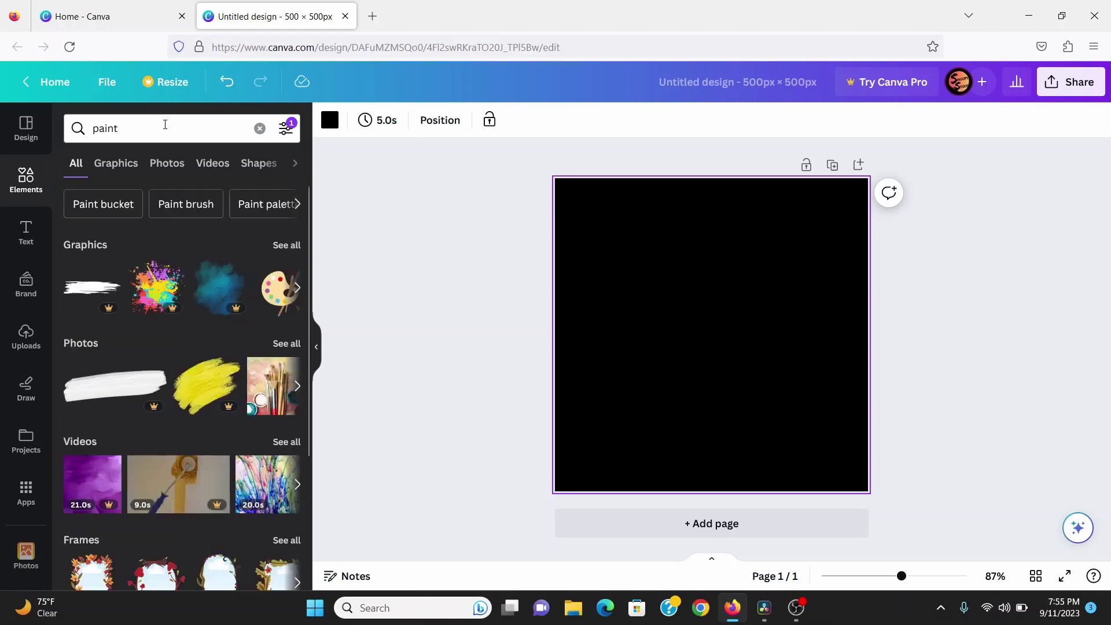
Place the purple paint blob graphic on the page and enlarge it to fill it
click(116, 163)
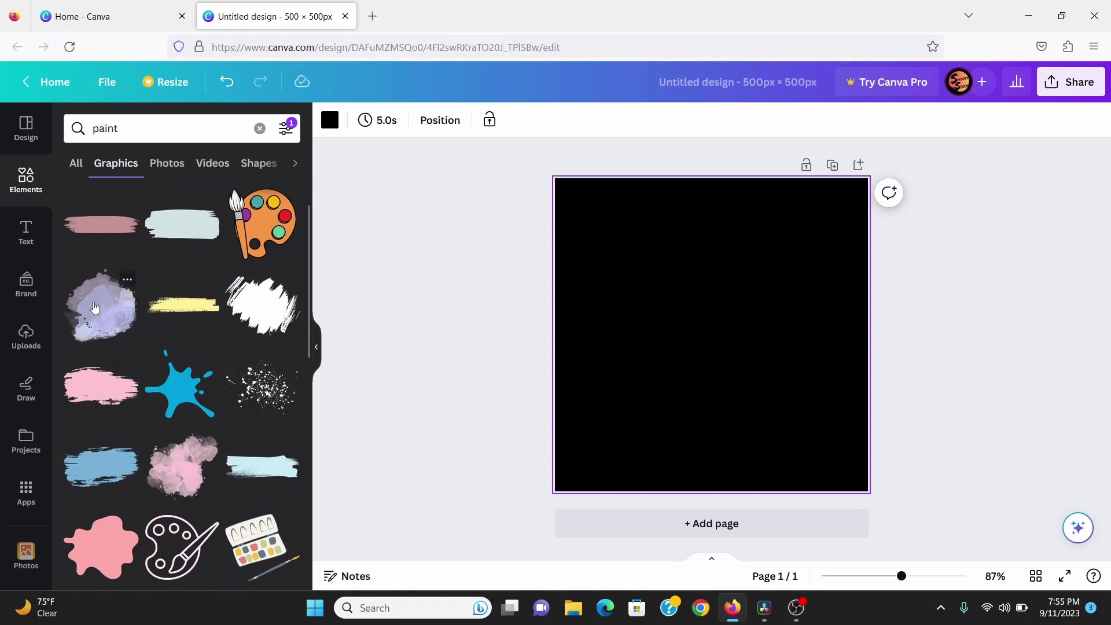
mouse_move(96, 308)
mouse_down()
mouse_move(442, 303)
mouse_move(672, 315)
mouse_move(648, 257)
mouse_move(569, 179)
mouse_up()
drag(670, 295, 662, 303)
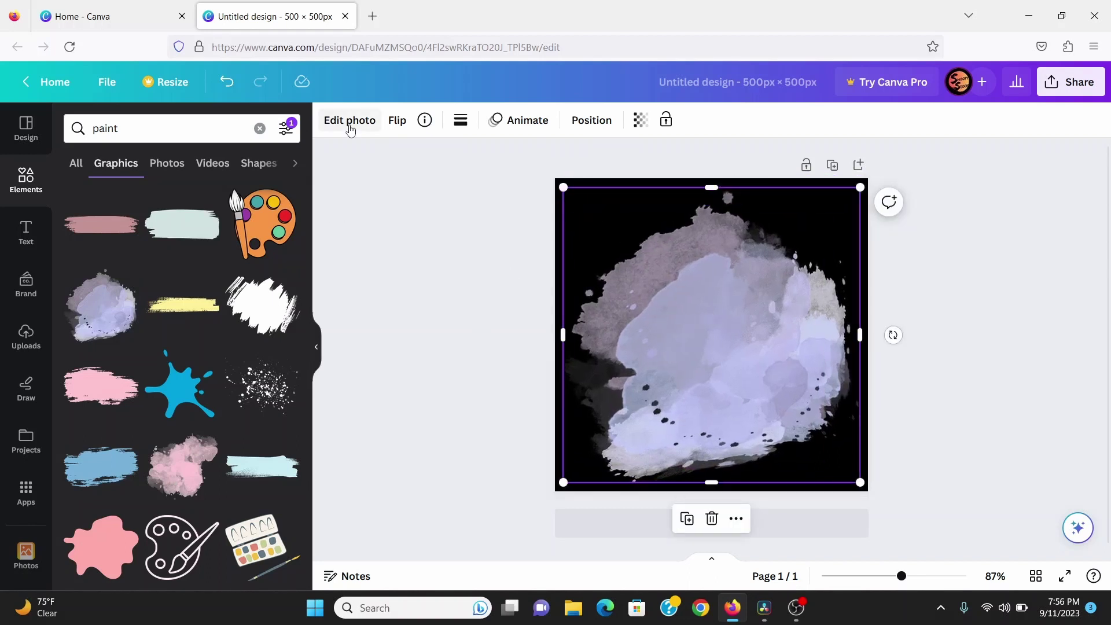
Set the blob's saturation to -100 and brightness to about 41, then add a second page
scroll(186, 392, down, 4)
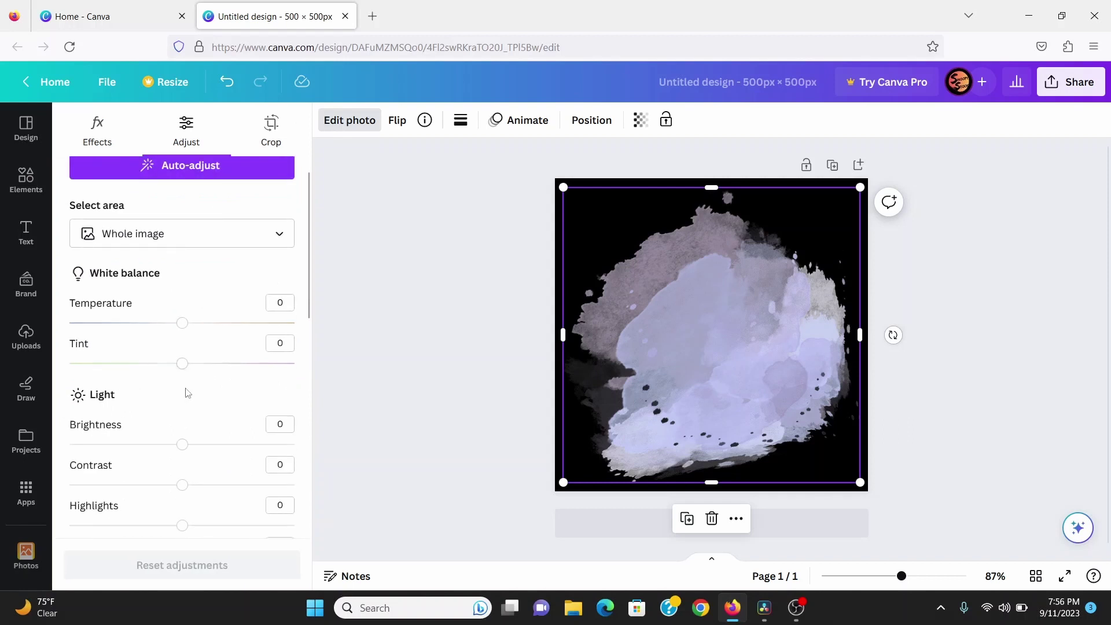
scroll(217, 469, down, 1)
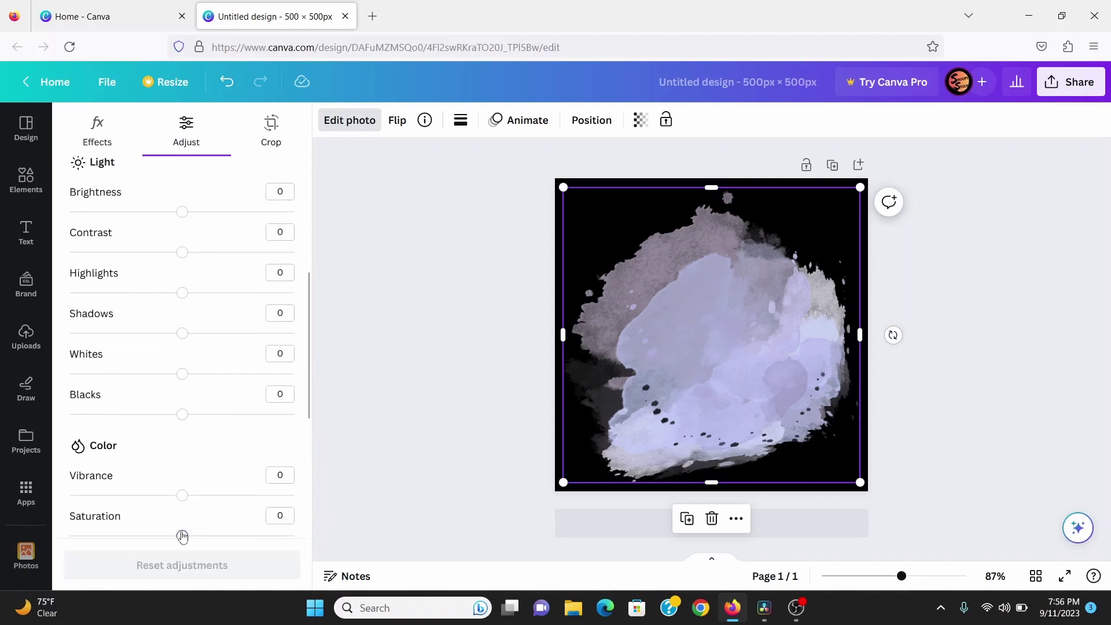
drag(183, 536, 29, 545)
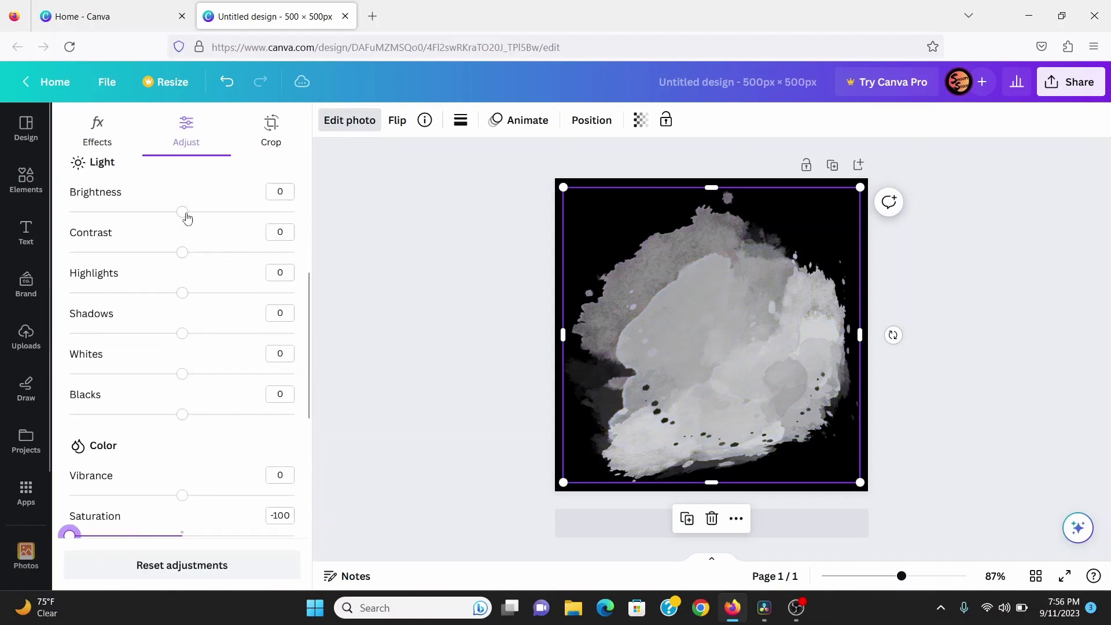
drag(182, 214, 228, 212)
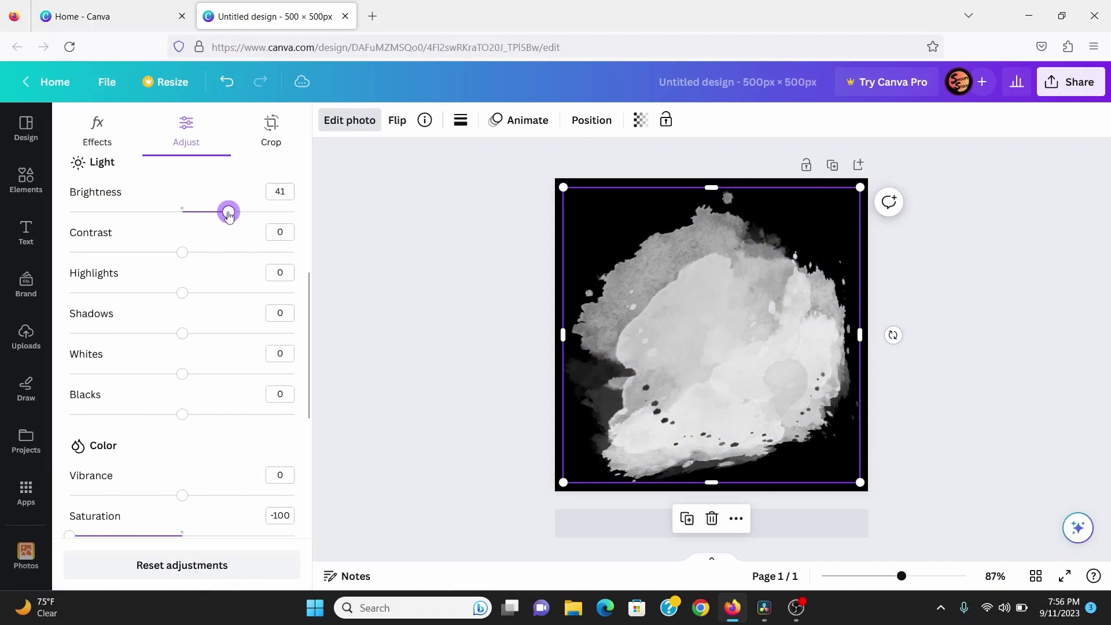
click(585, 526)
Place the white paint splash on page 2, resized and centred
scroll(188, 320, down, 2)
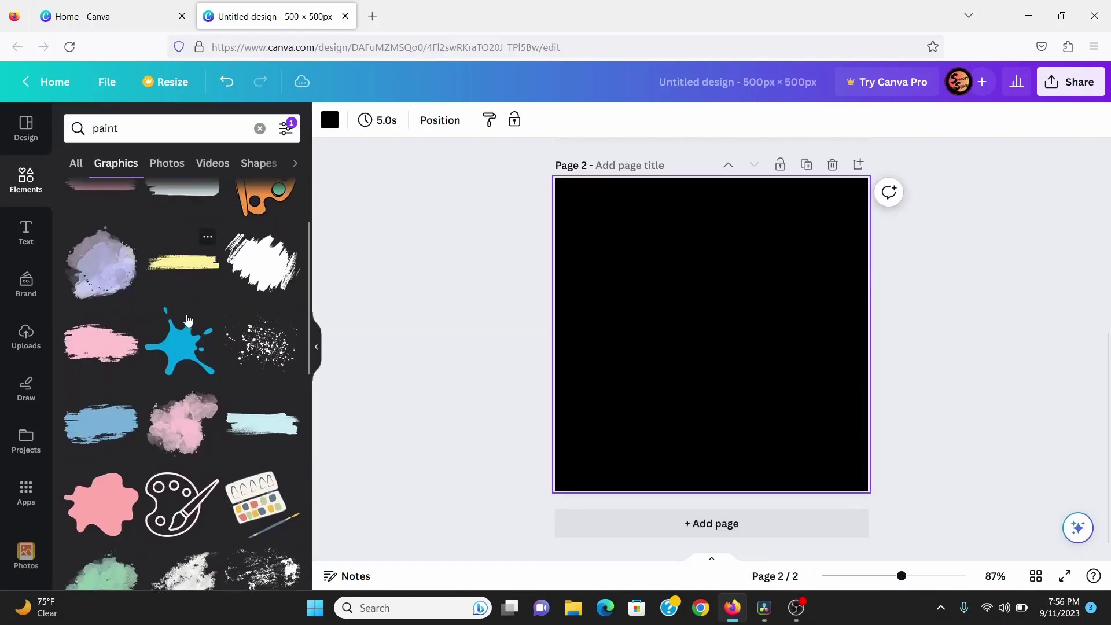
scroll(188, 320, down, 3)
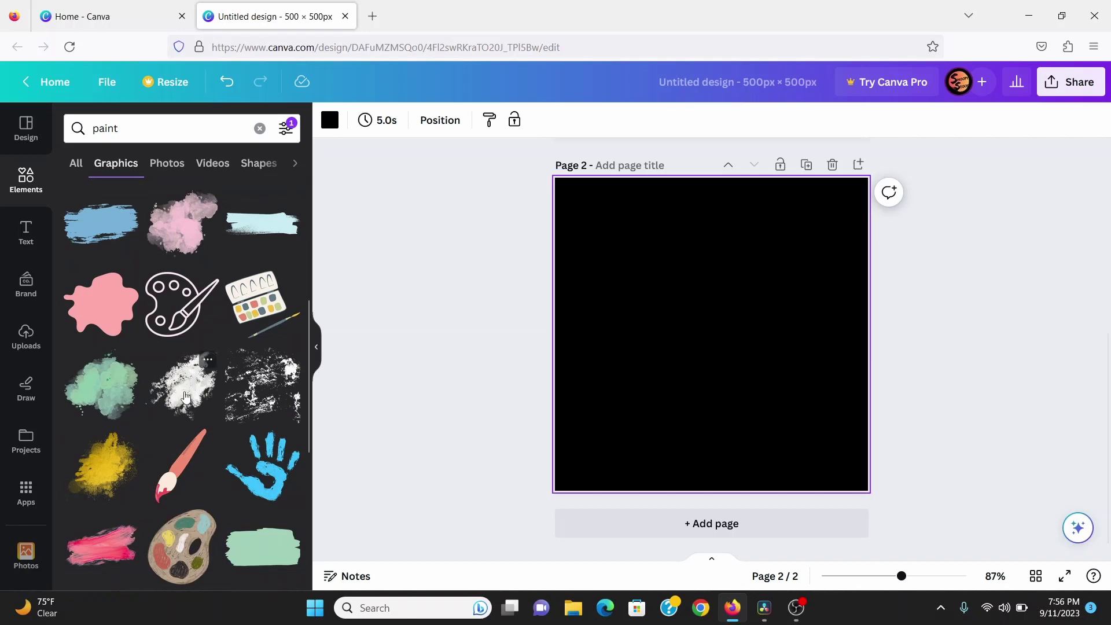
drag(184, 394, 625, 313)
drag(573, 226, 556, 210)
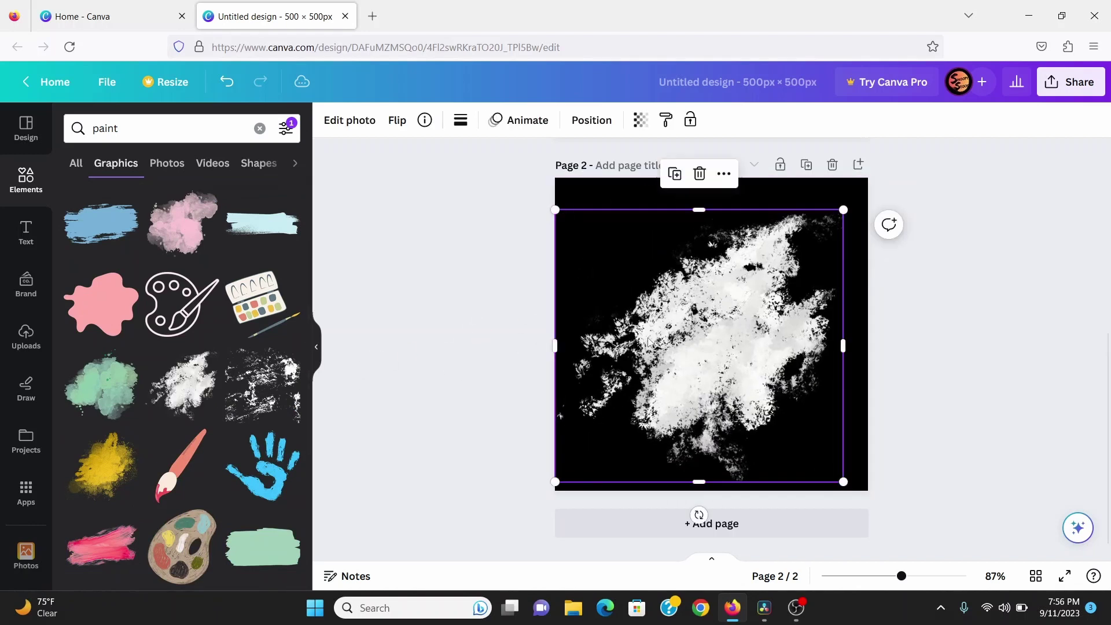
drag(653, 337, 665, 331)
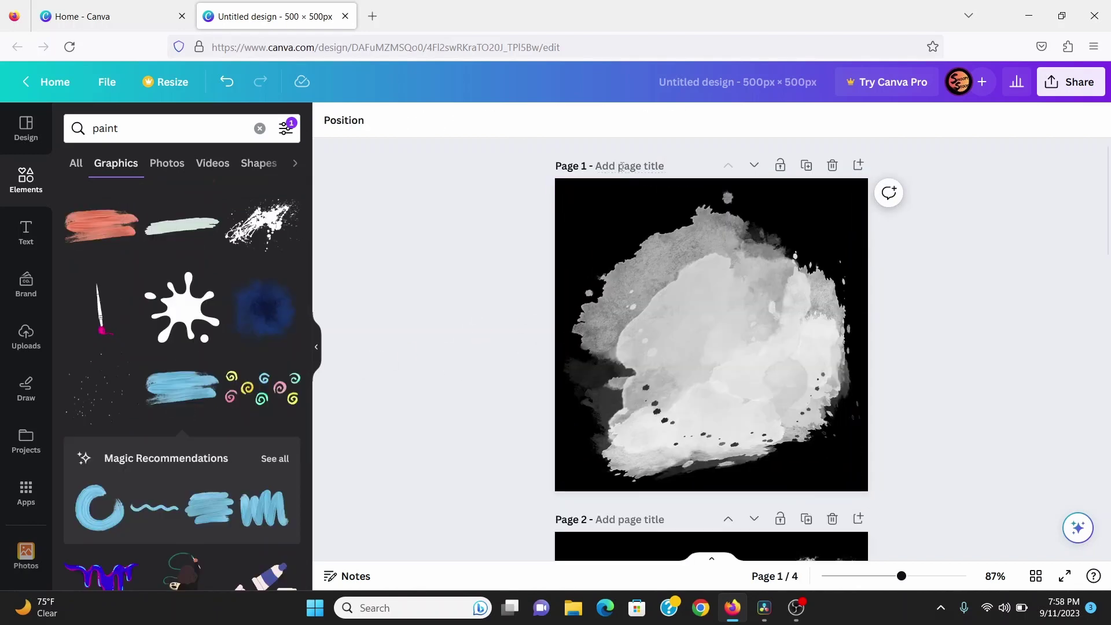
Download all pages of the design as PNG images
click(622, 166)
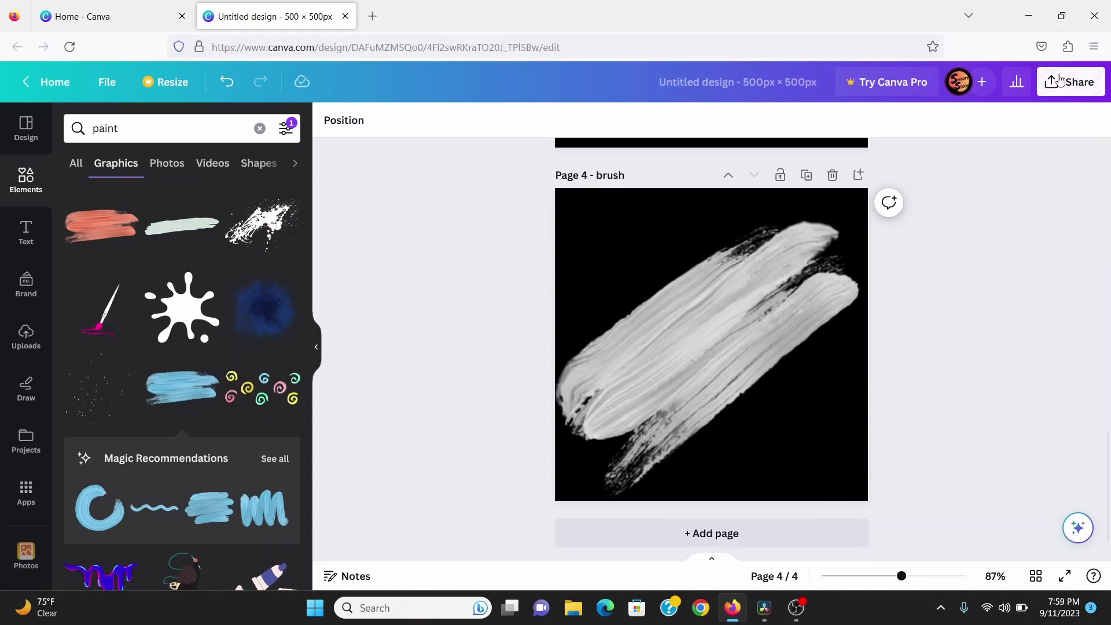
click(1071, 81)
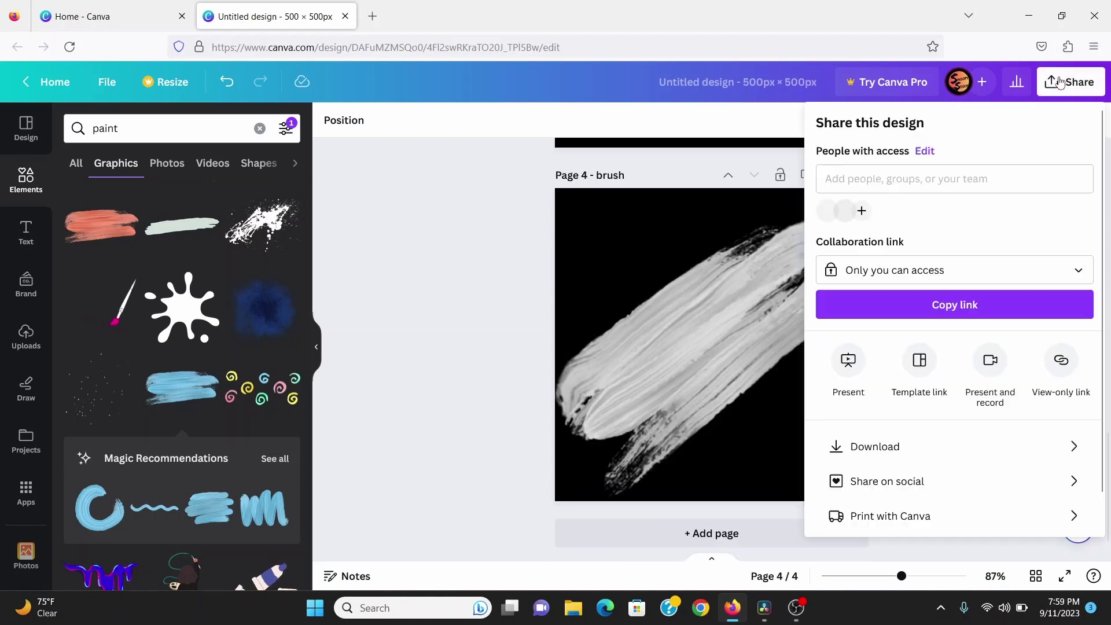
click(948, 444)
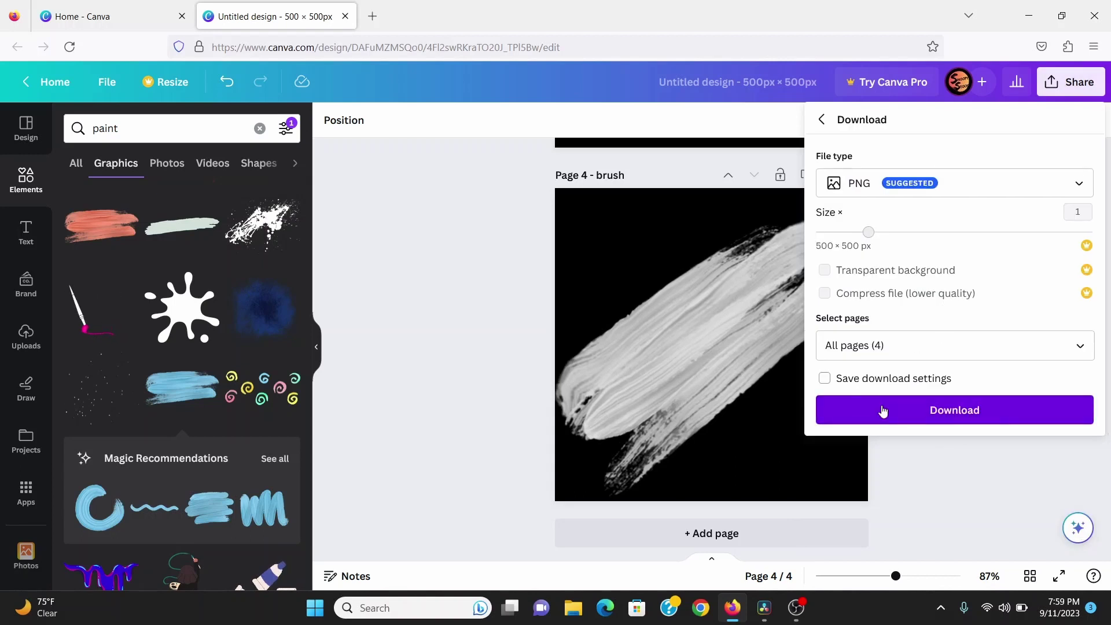
click(905, 408)
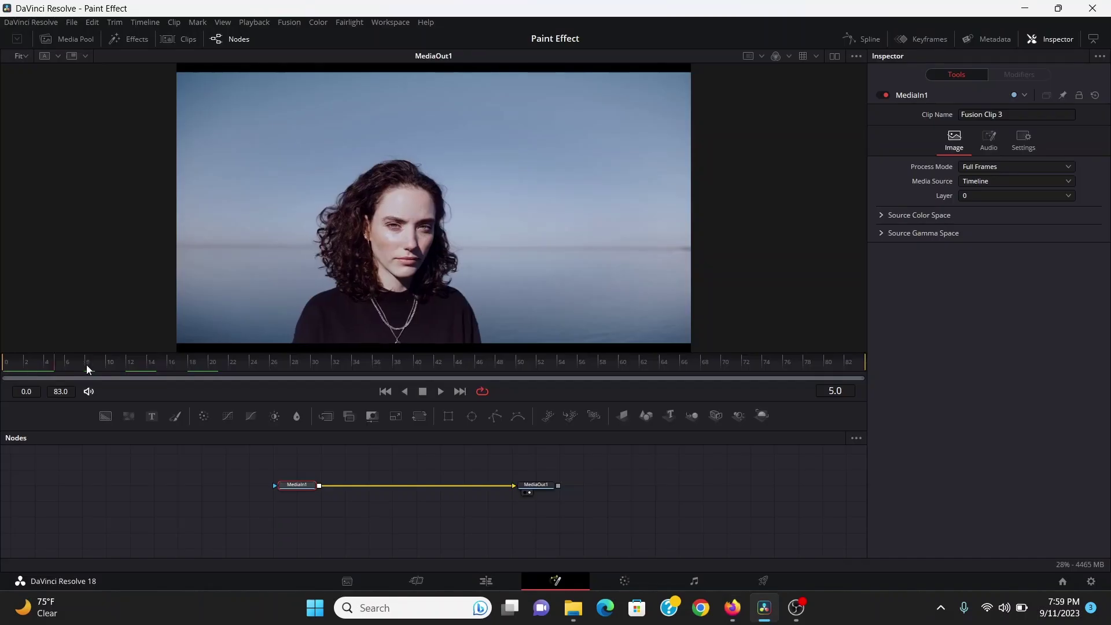
Insert a Delta Keyer between MediaIn1 and MediaOut1 and sample the sky as the key colour
drag(85, 365, 5, 363)
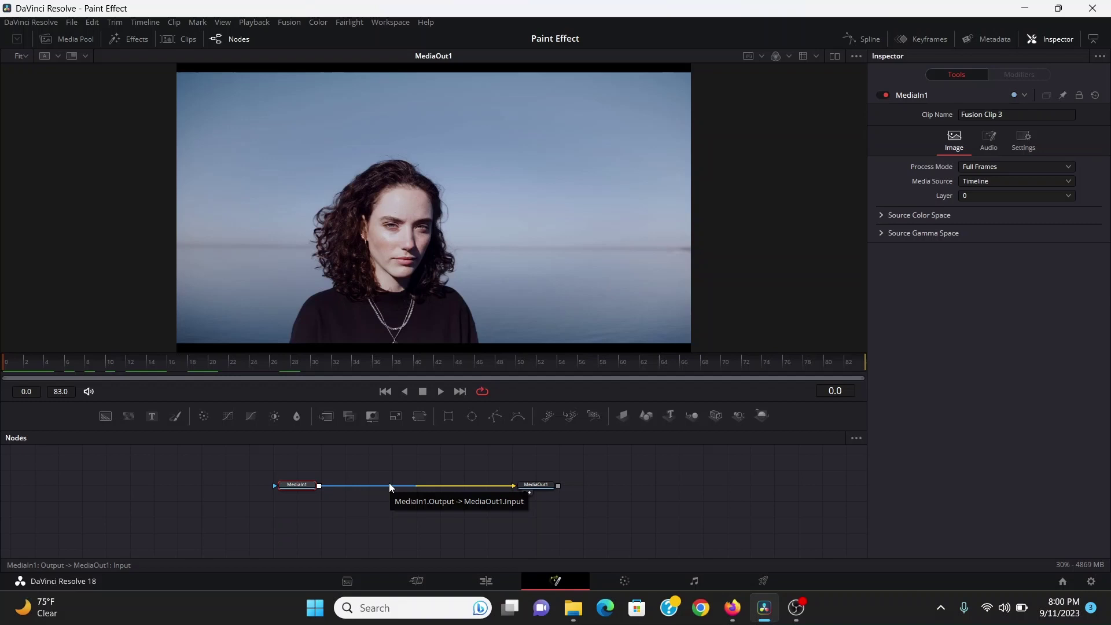
key(shift+space)
text(del)
key(Return)
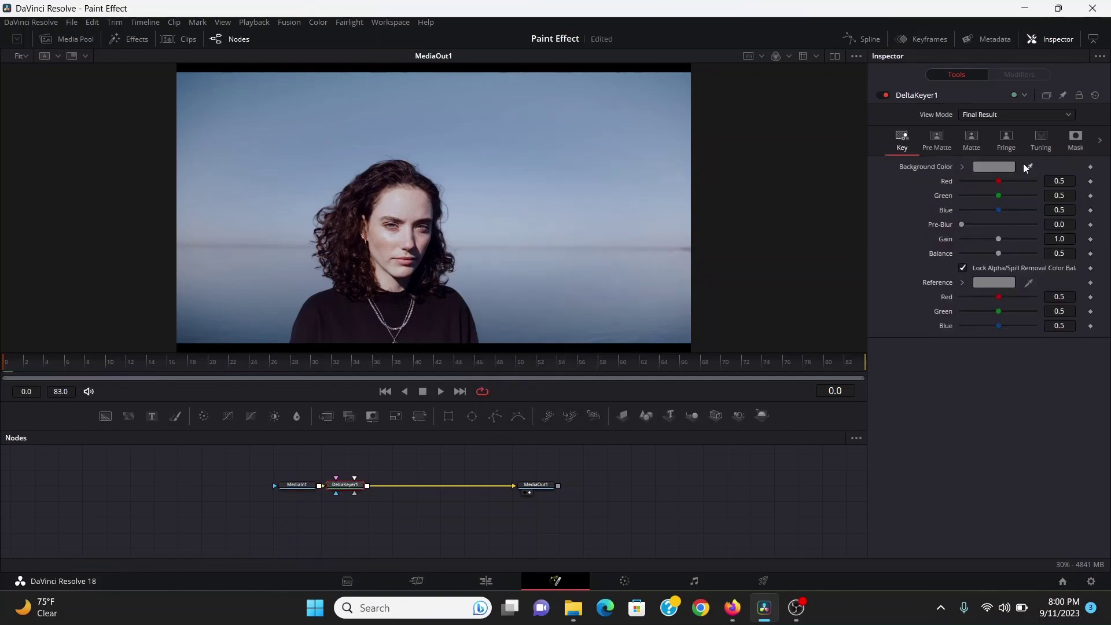
drag(895, 173, 542, 220)
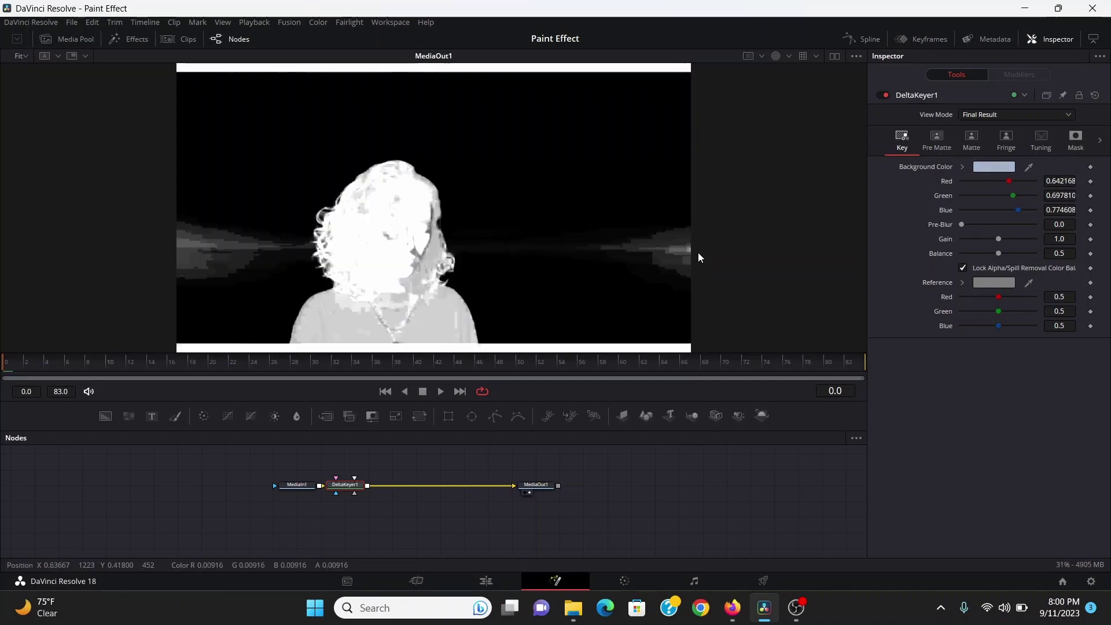
Set the matte thresholds to 0.194 low and 0.439 high, and add a Polygon mask
click(972, 139)
drag(961, 167, 981, 166)
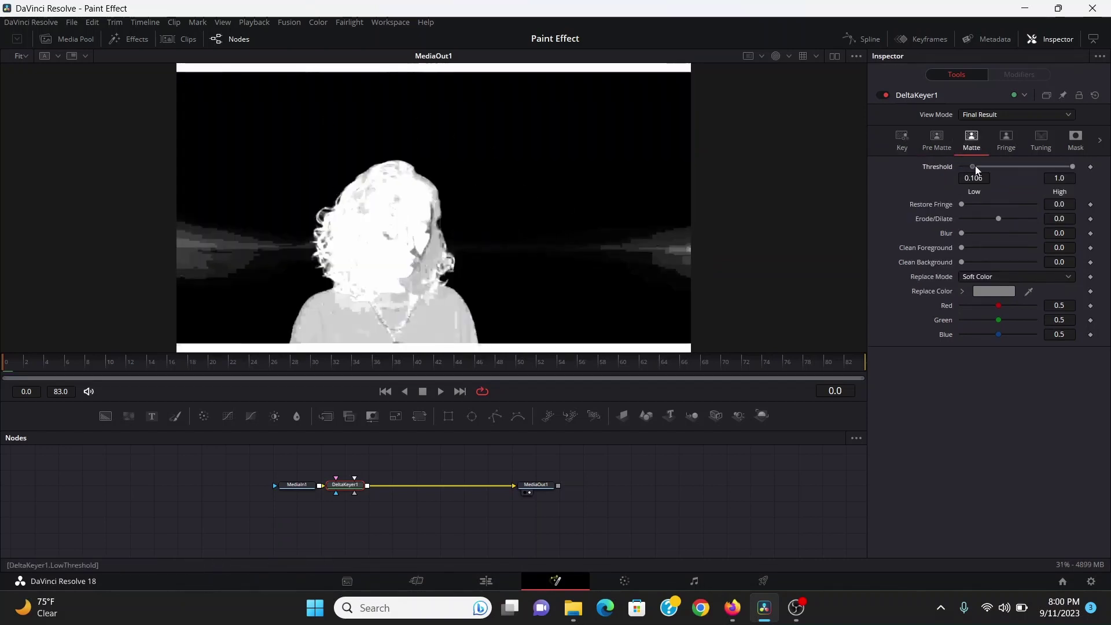
drag(1061, 173, 1013, 173)
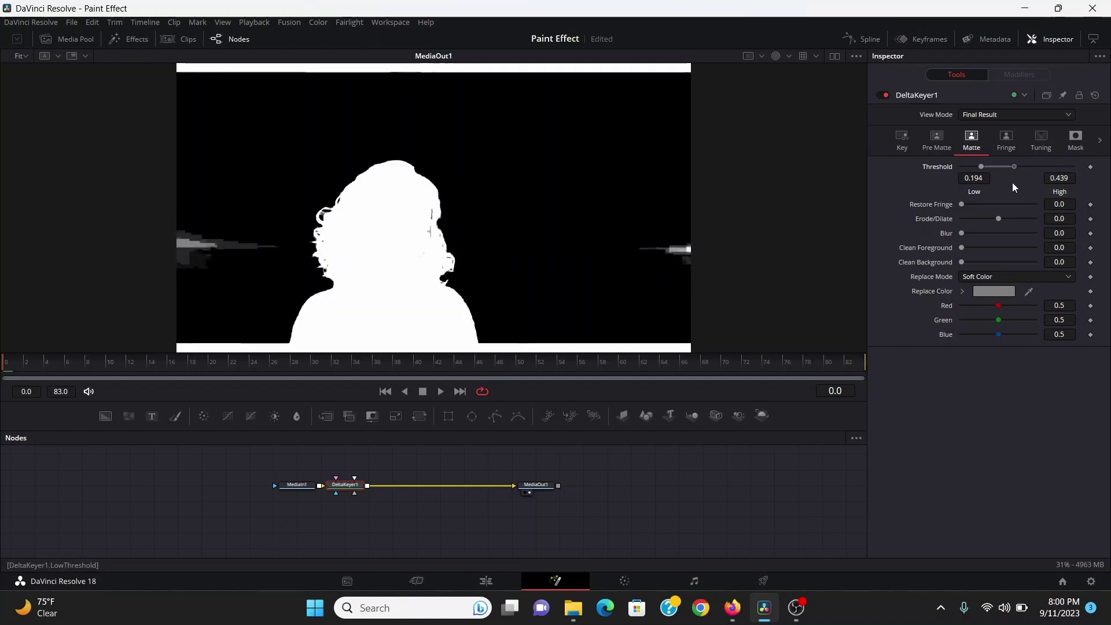
drag(495, 416, 349, 466)
Draw a closed polygon mask shape around the woman and return to the clip's start
click(275, 348)
click(287, 275)
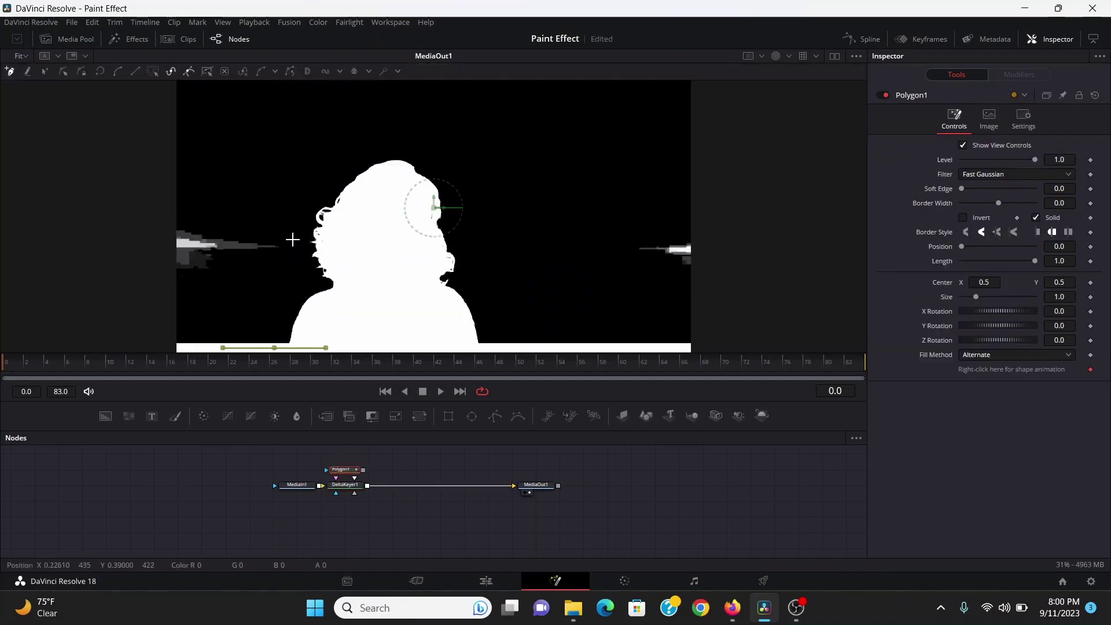
click(293, 240)
click(471, 111)
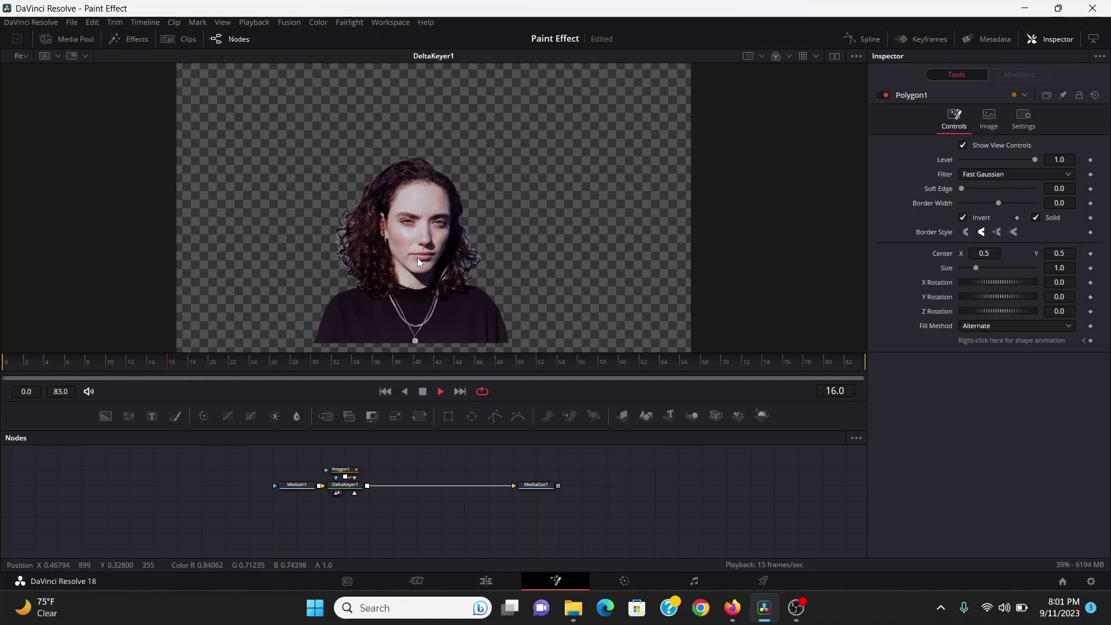
drag(206, 363, 11, 351)
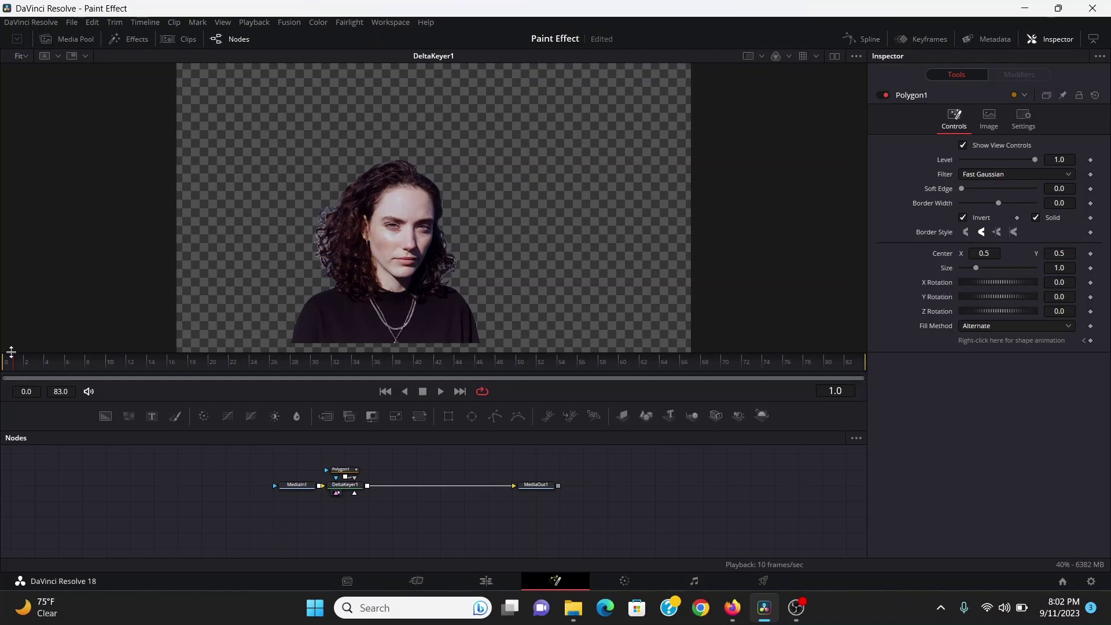
Add a pEmitter feeding a pRender set to 2D output, shown in the viewer
click(596, 417)
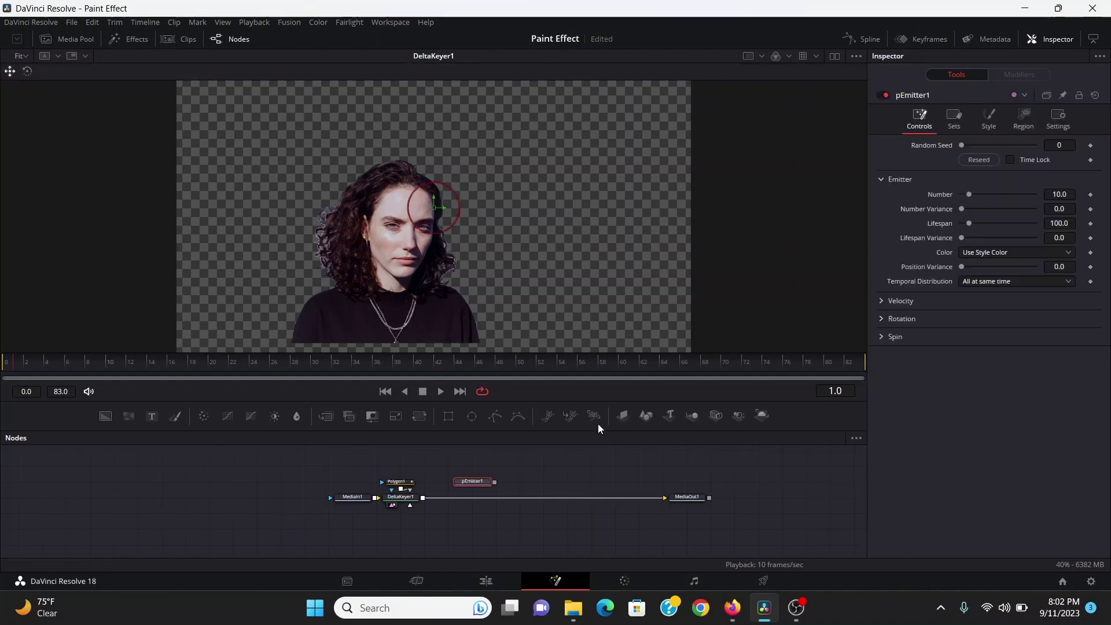
click(599, 418)
drag(512, 481, 616, 482)
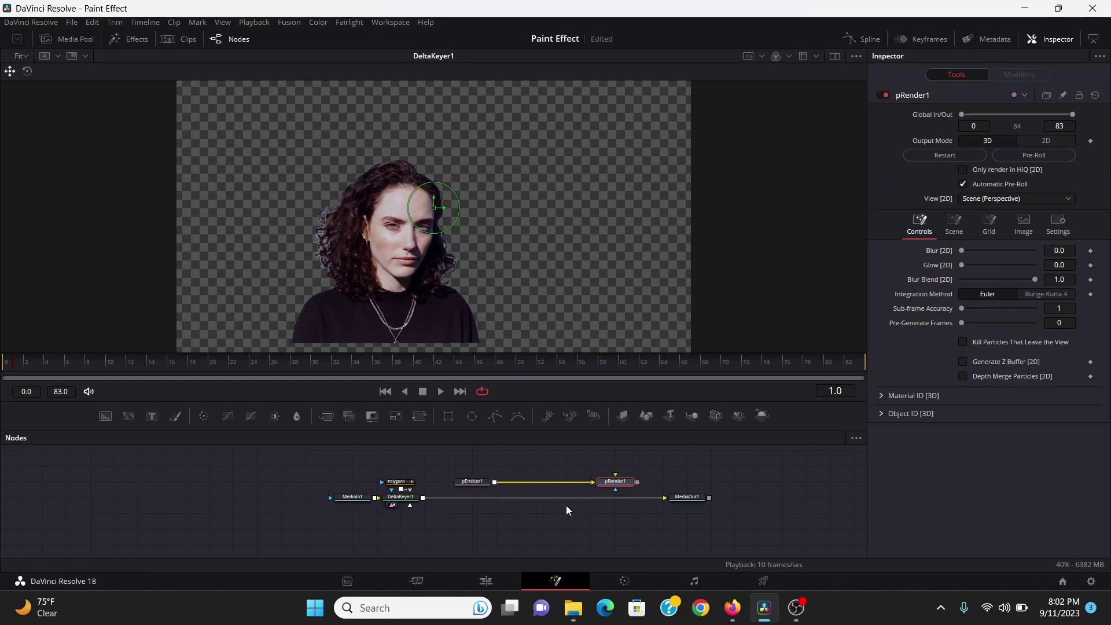
click(1045, 143)
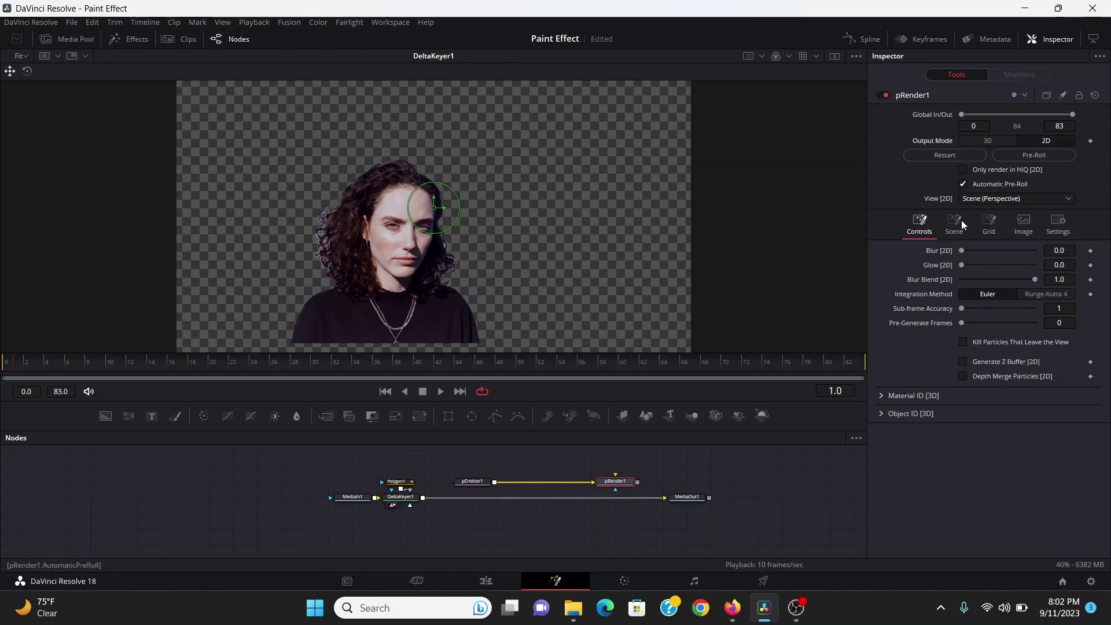
key(1)
Set the emitter region to Bitmap, using DeltaKeyer1's keyed woman as the source
click(475, 483)
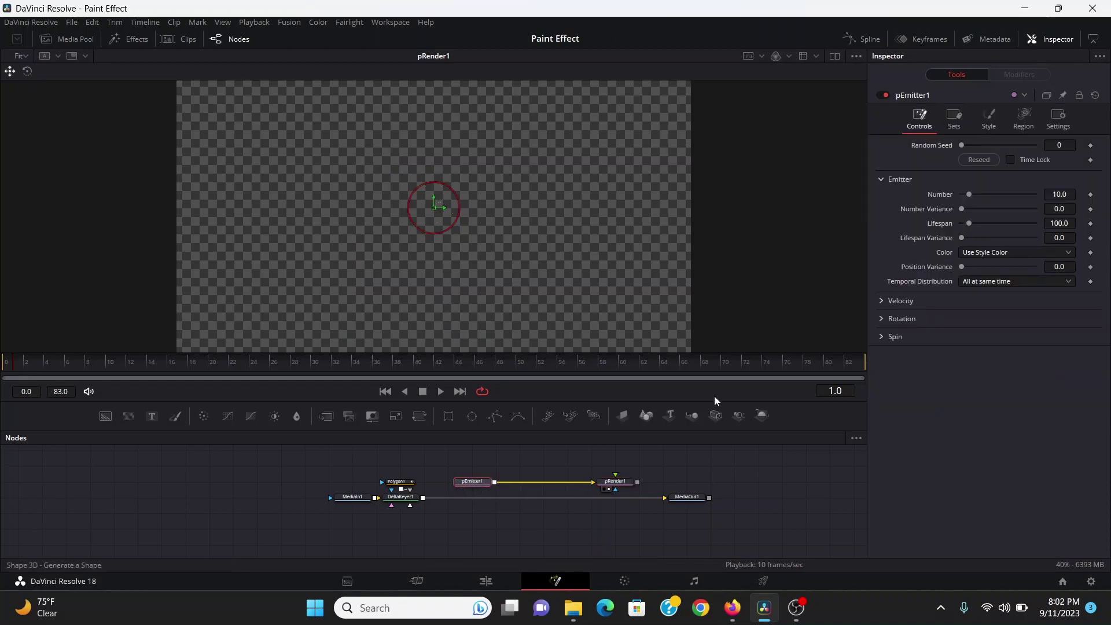
click(1014, 122)
click(979, 159)
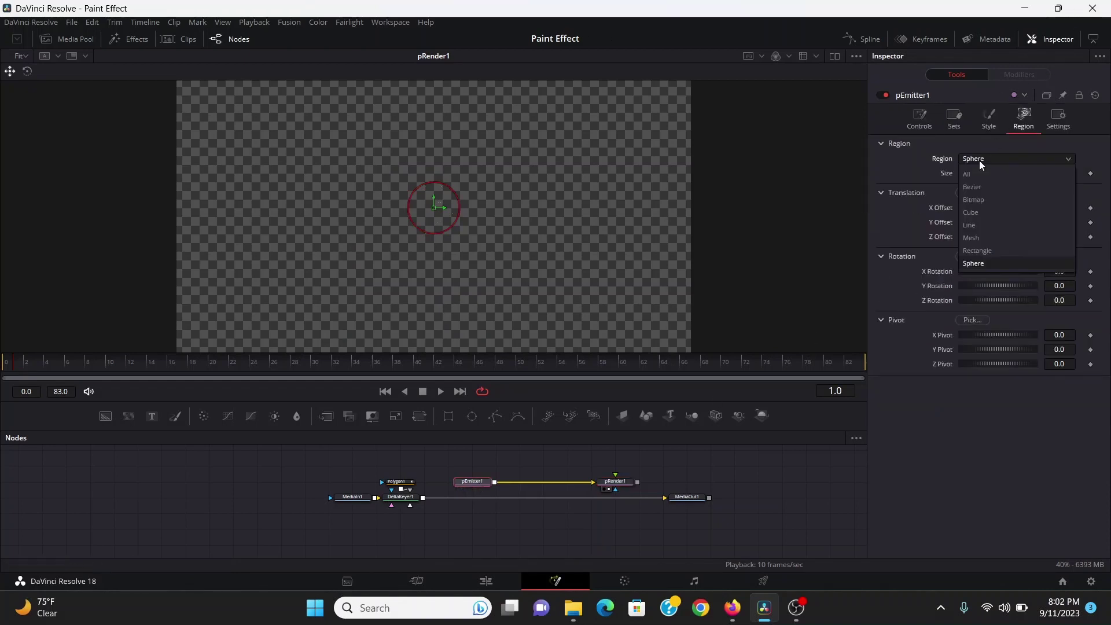
click(975, 204)
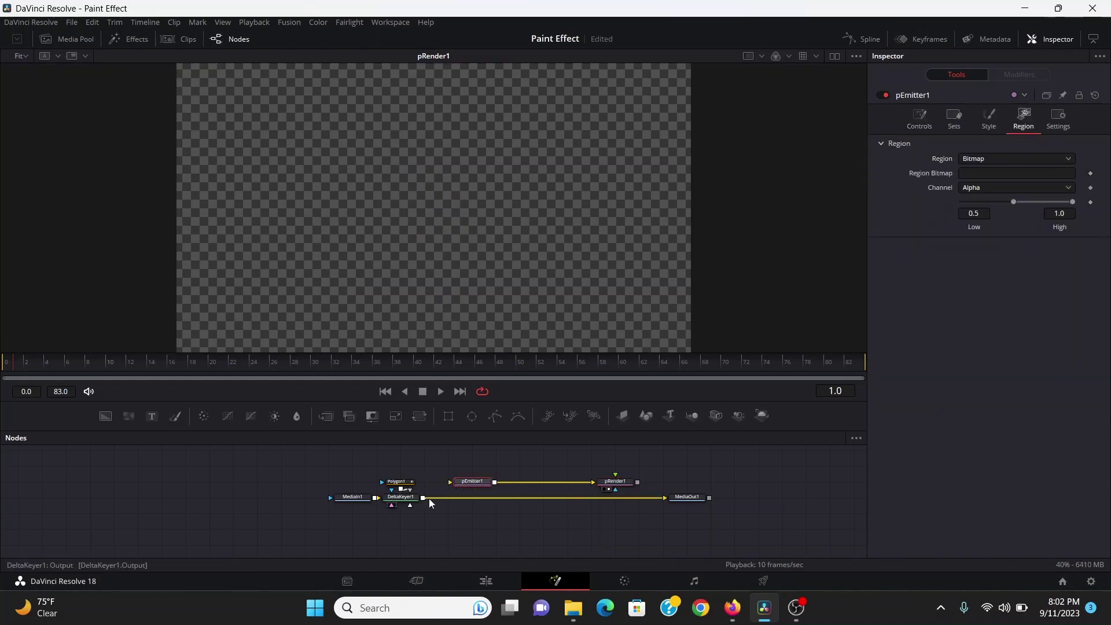
drag(422, 497, 469, 483)
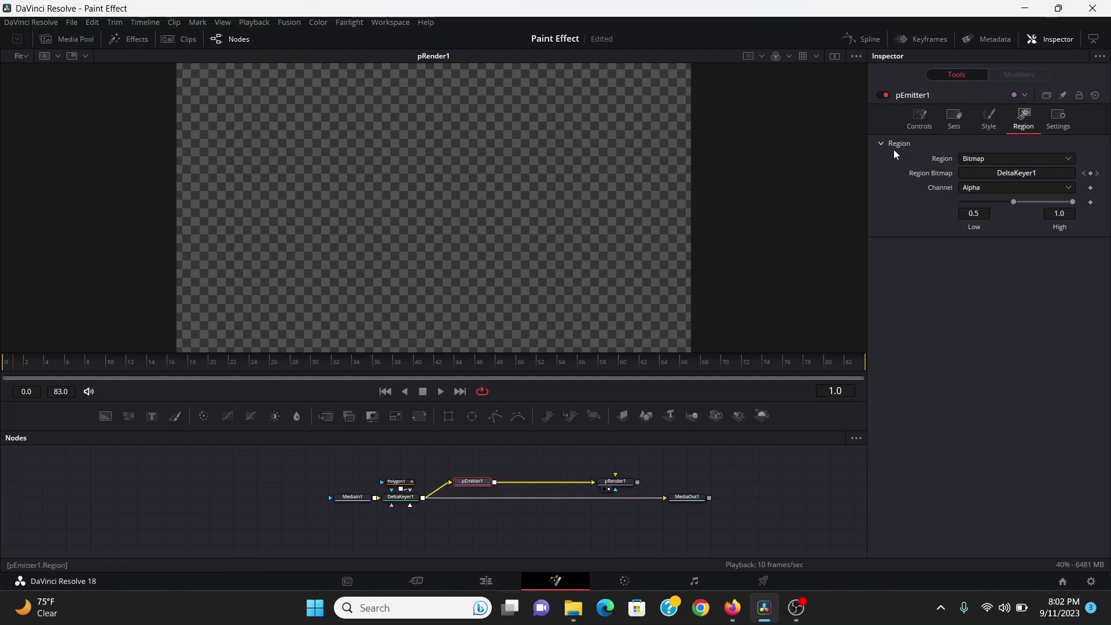
click(919, 118)
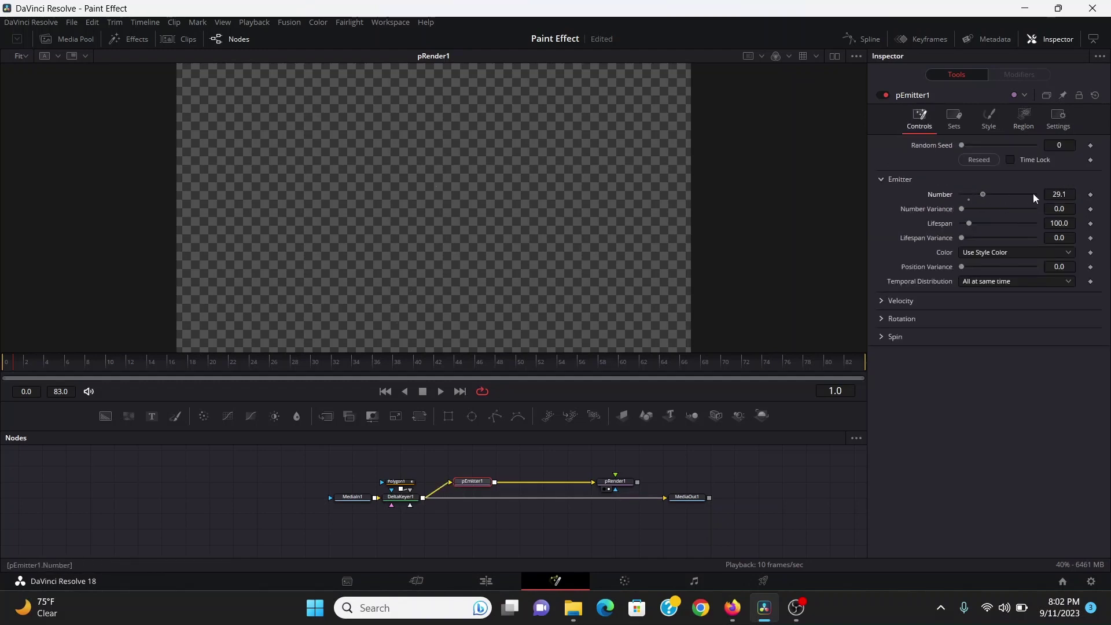
Colour particles with 'Use Color from Region' and set the particle style to Bitmap
click(1003, 253)
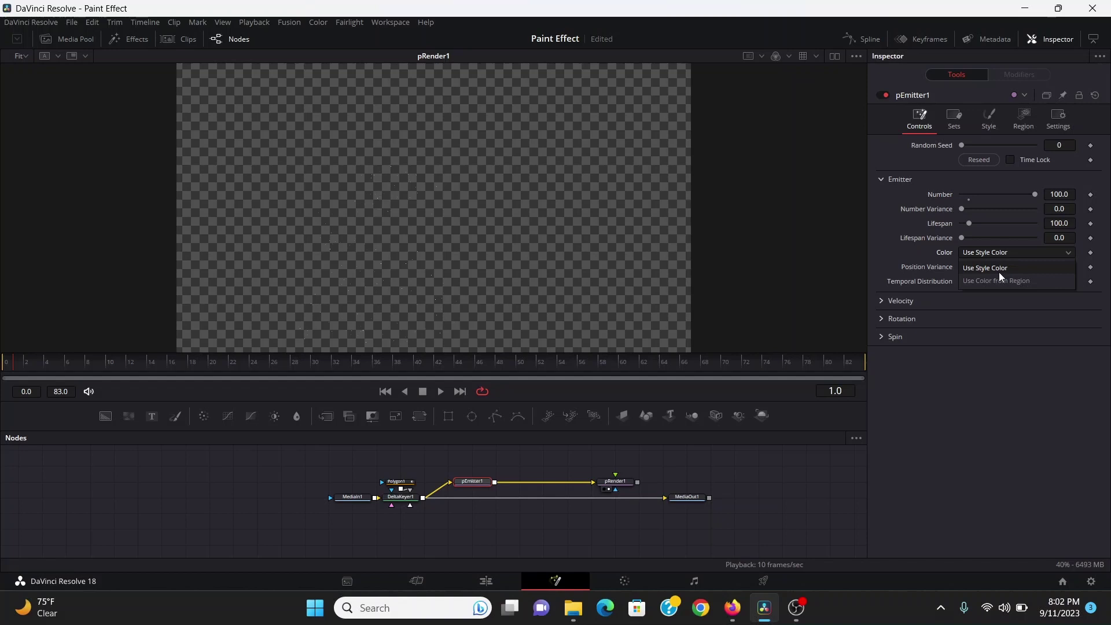
click(1001, 278)
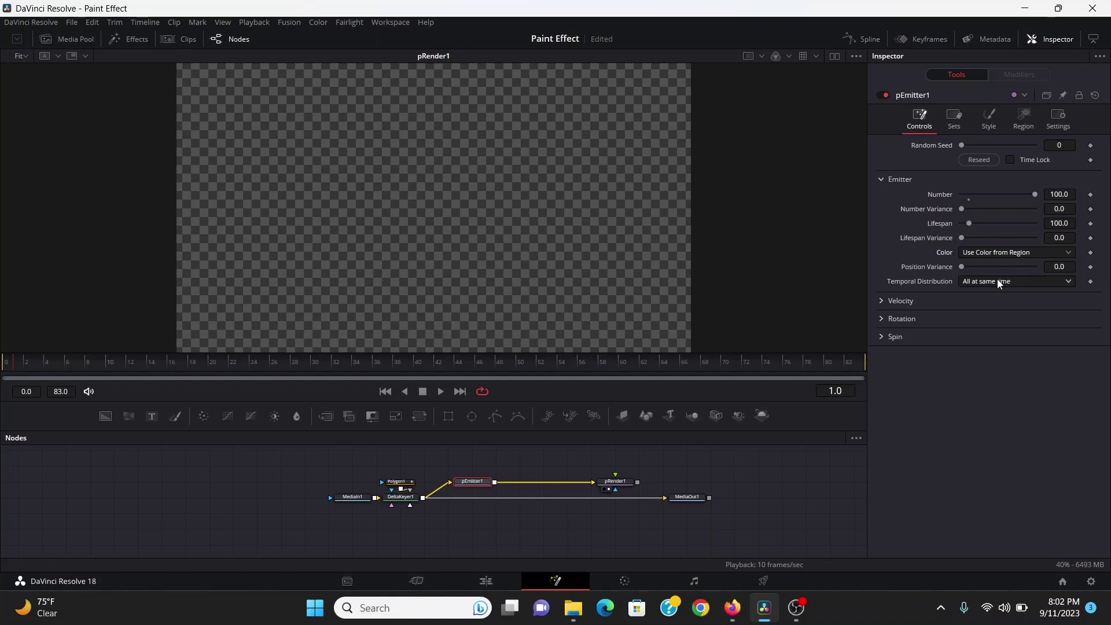
click(990, 119)
click(983, 158)
click(981, 185)
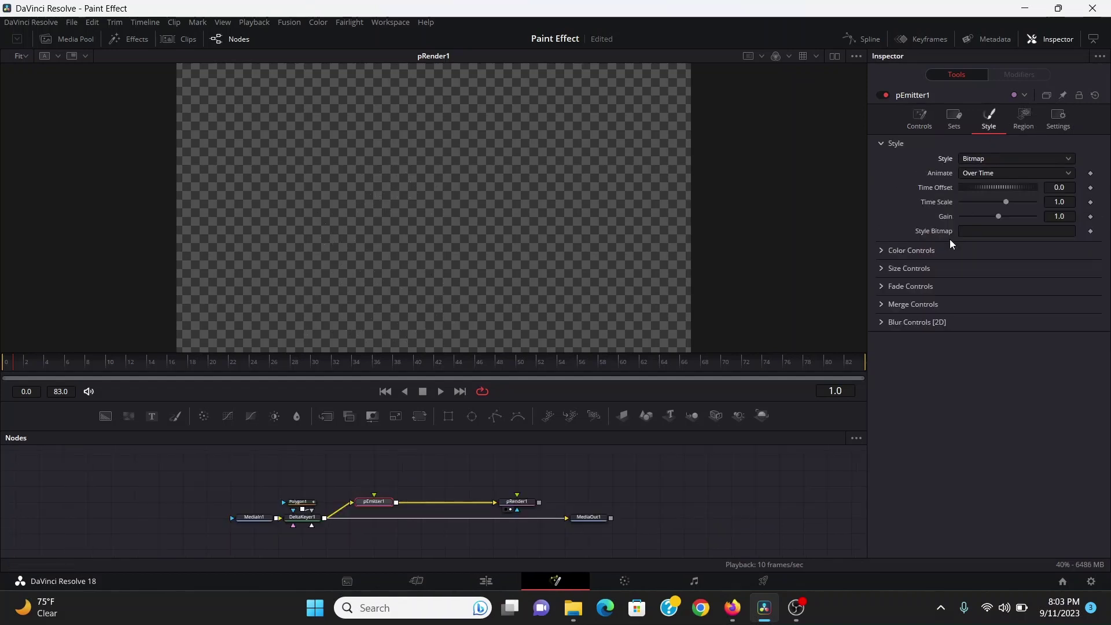
click(573, 608)
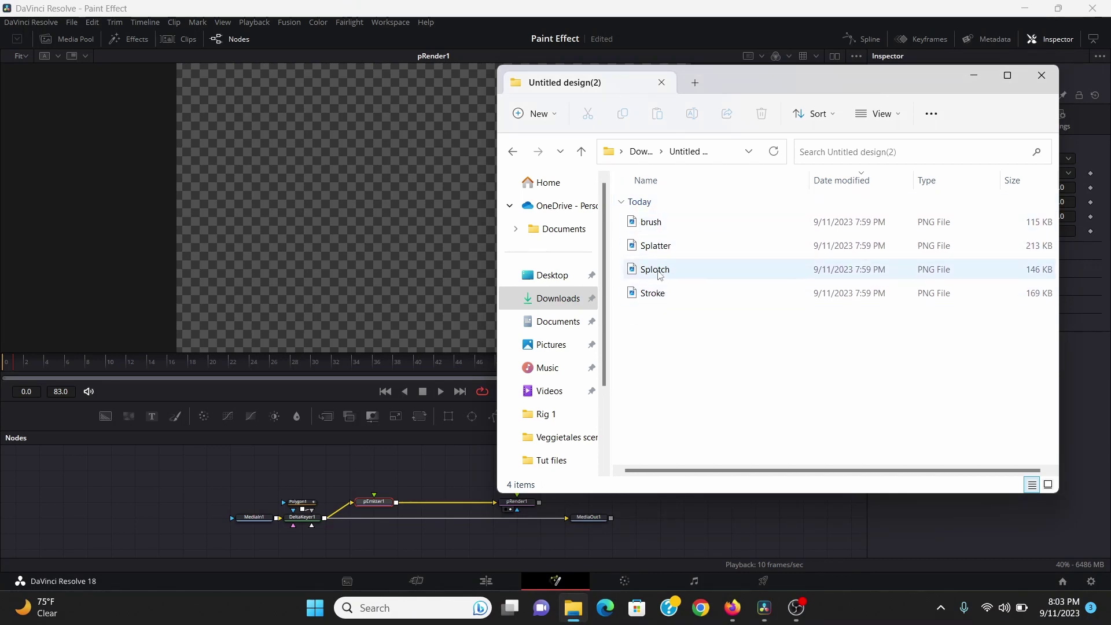
Bring Splotch.png into the comp, luma-key it, and feed it into pEmitter1's style bitmap
drag(660, 269, 374, 466)
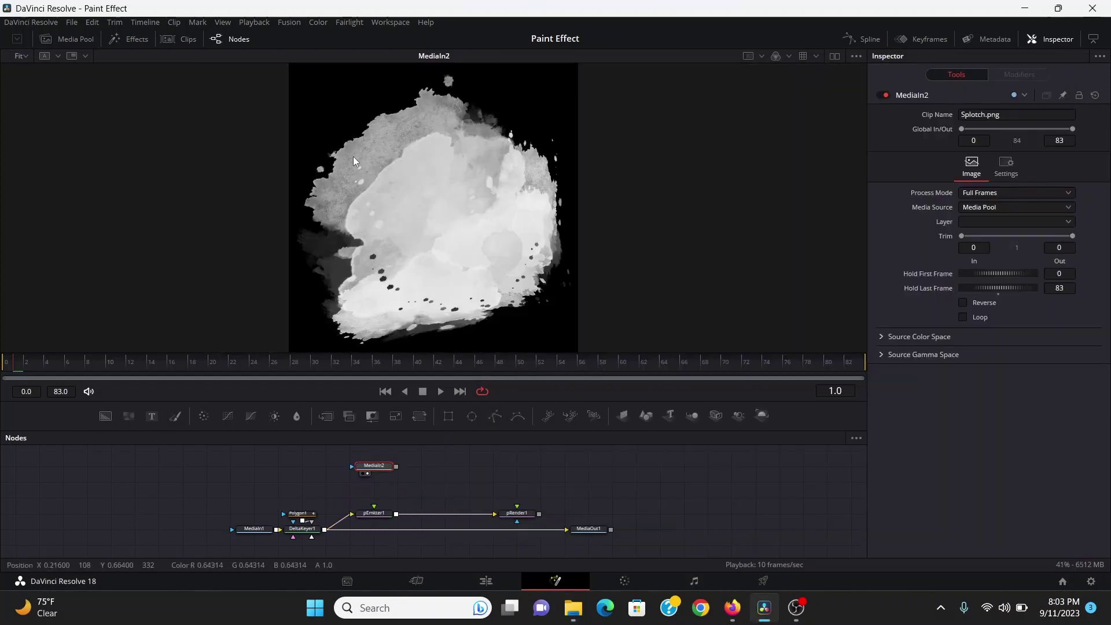
key(shift+space)
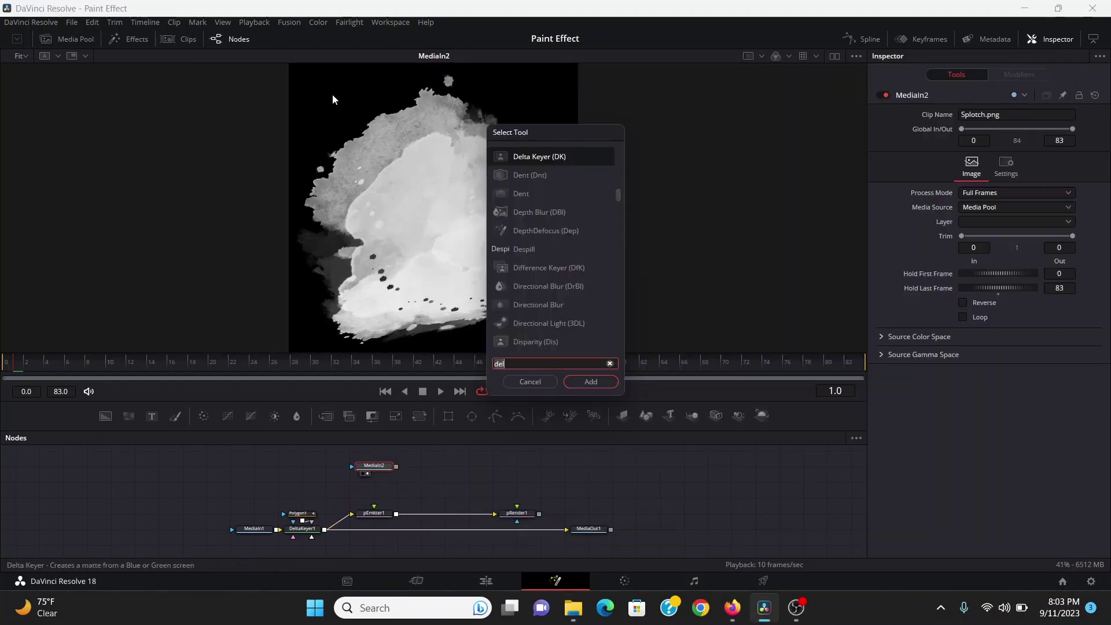
text(lum)
key(Return)
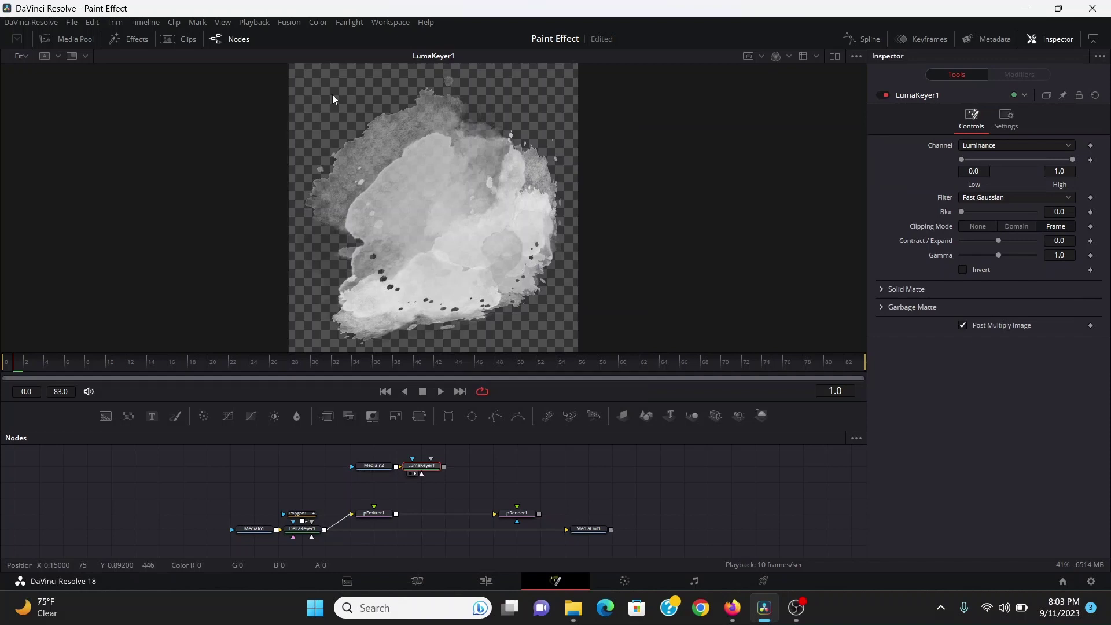
drag(396, 481, 382, 518)
click(385, 515)
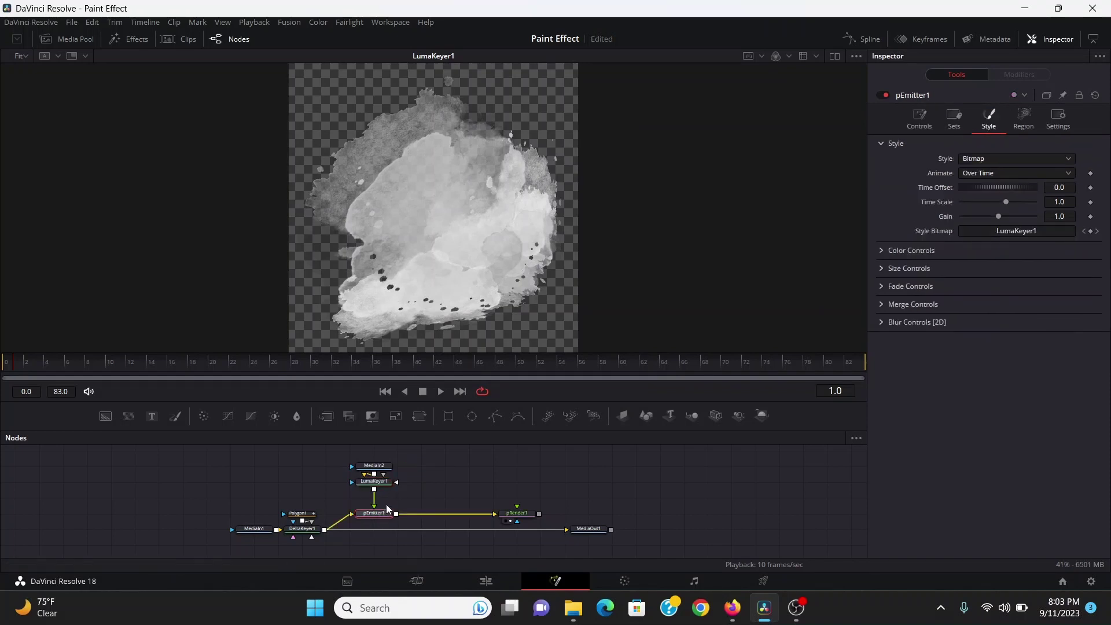
click(920, 116)
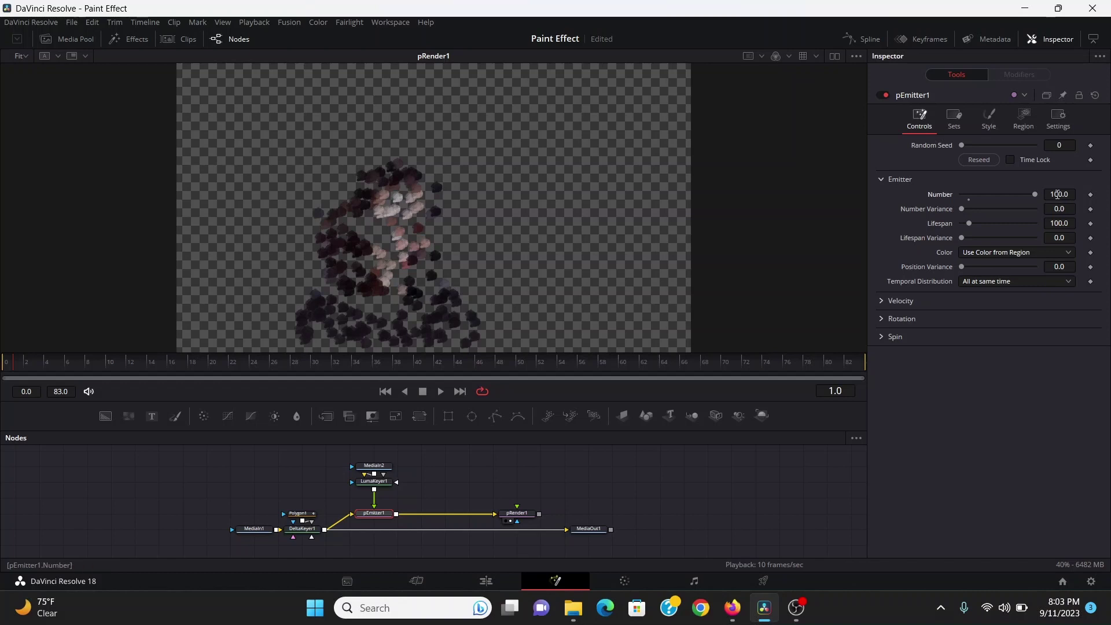
Set 1000 particles with lifespan 1 and raise LumaKeyer1's low threshold
key(Return)
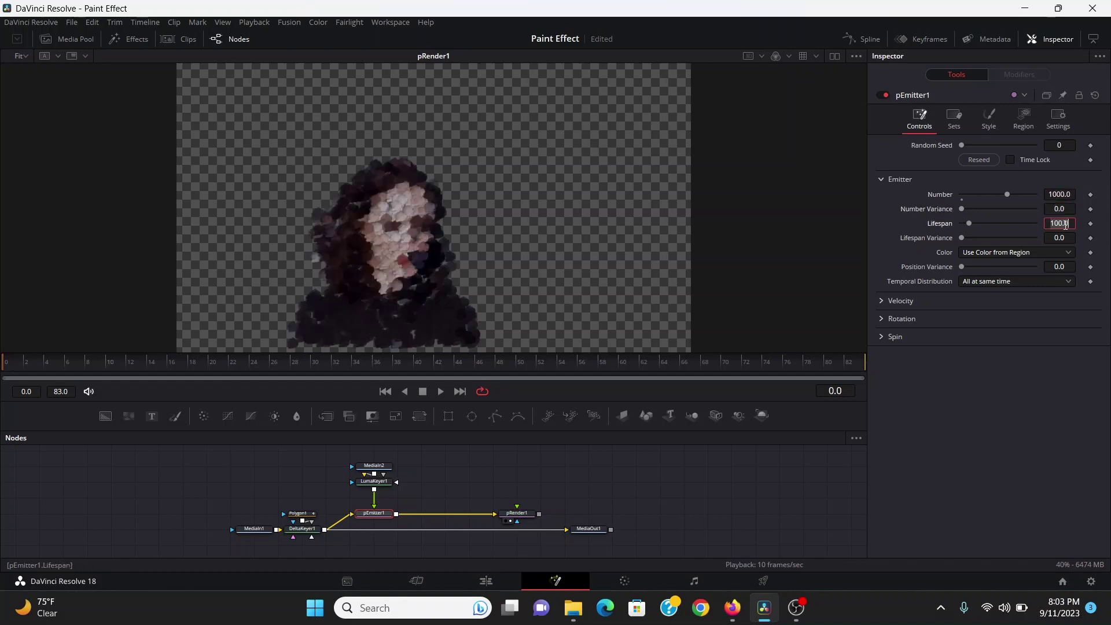
text(1)
key(Tab)
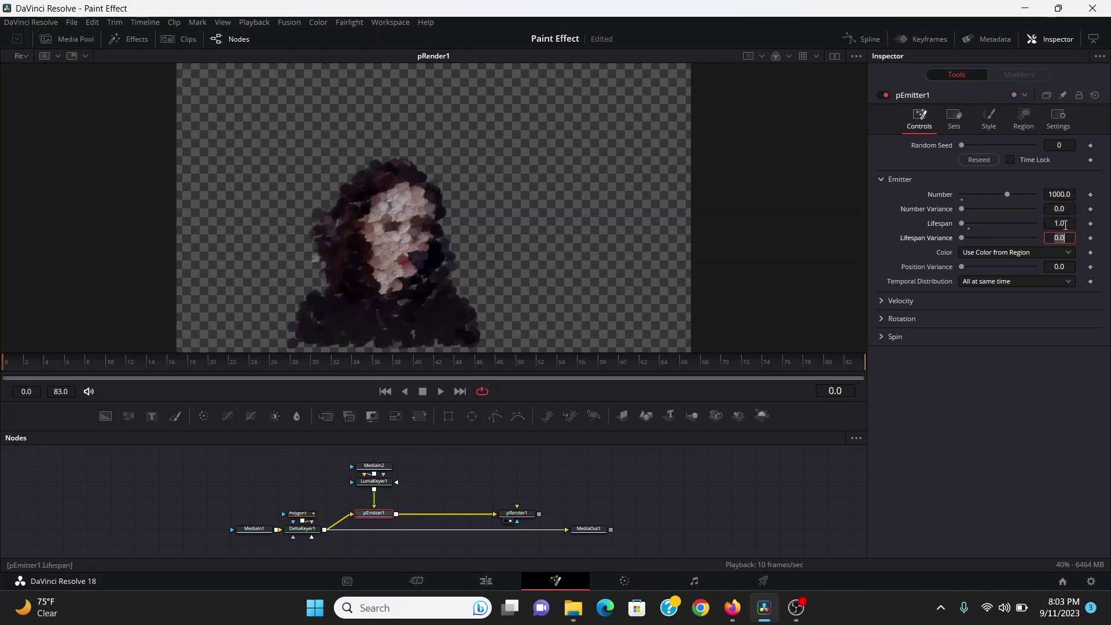
click(373, 482)
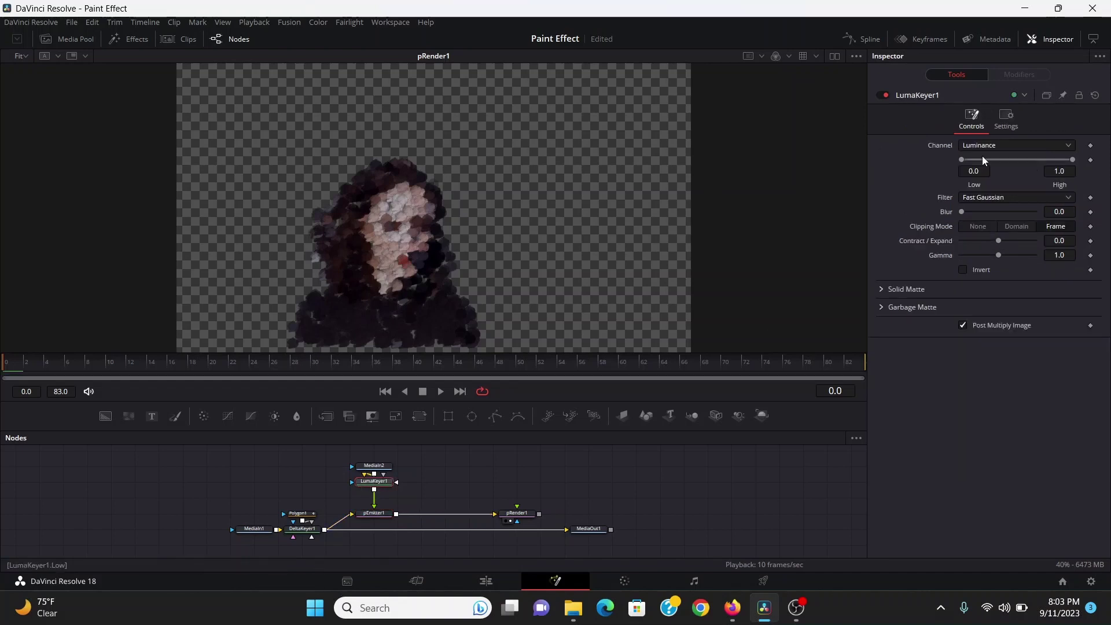
drag(962, 157, 1001, 159)
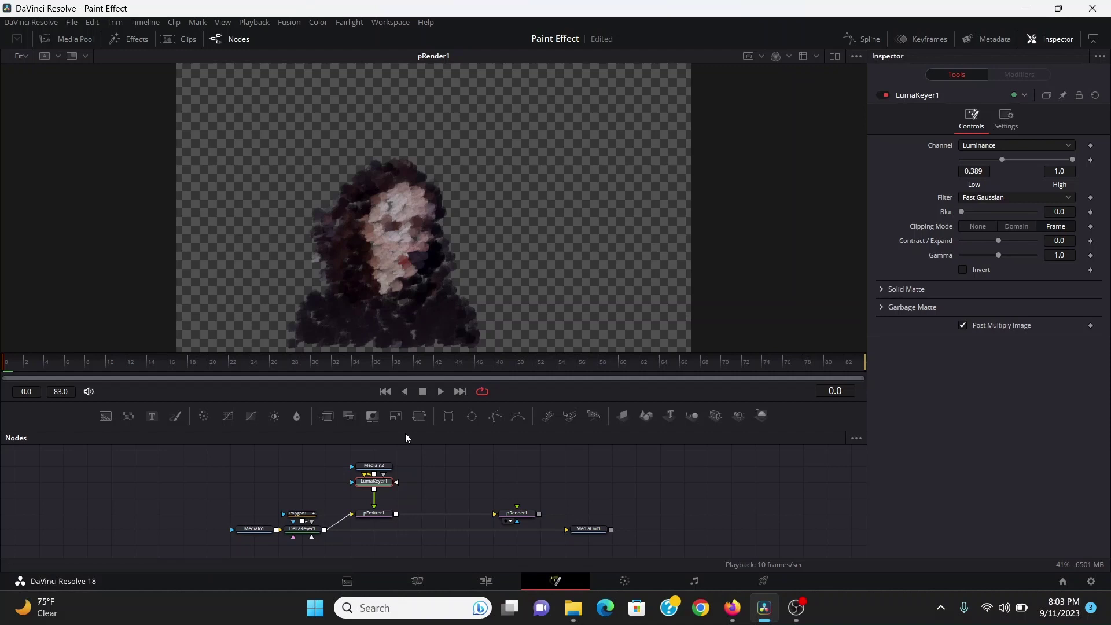
Randomise the dabs' Z rotation and set size variance to 0.063
click(374, 512)
click(881, 319)
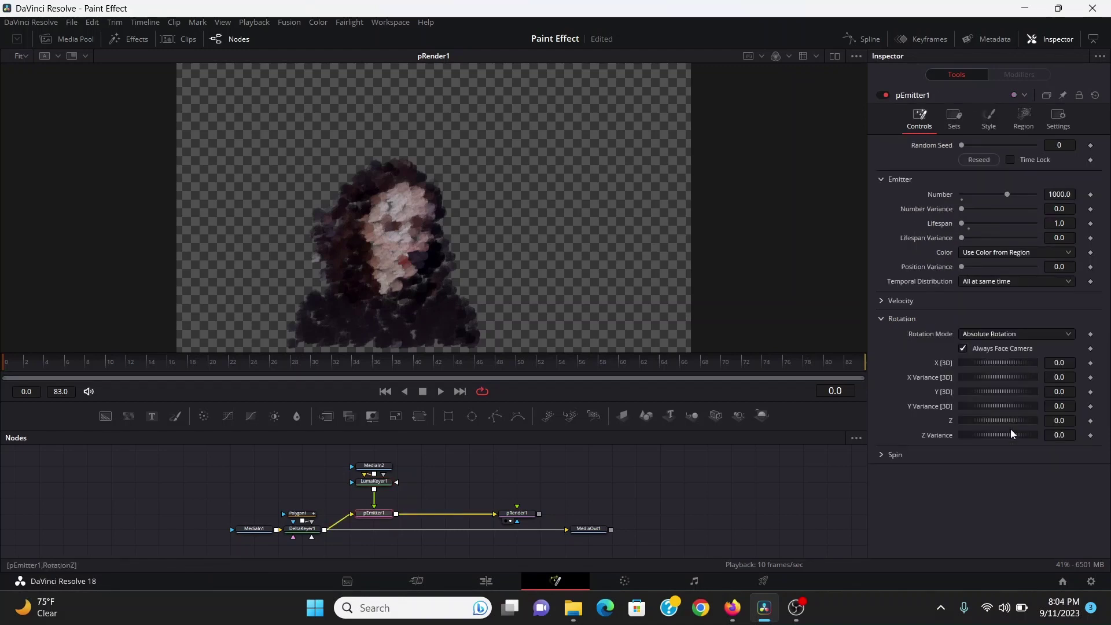
drag(1016, 436, 1043, 437)
click(1001, 118)
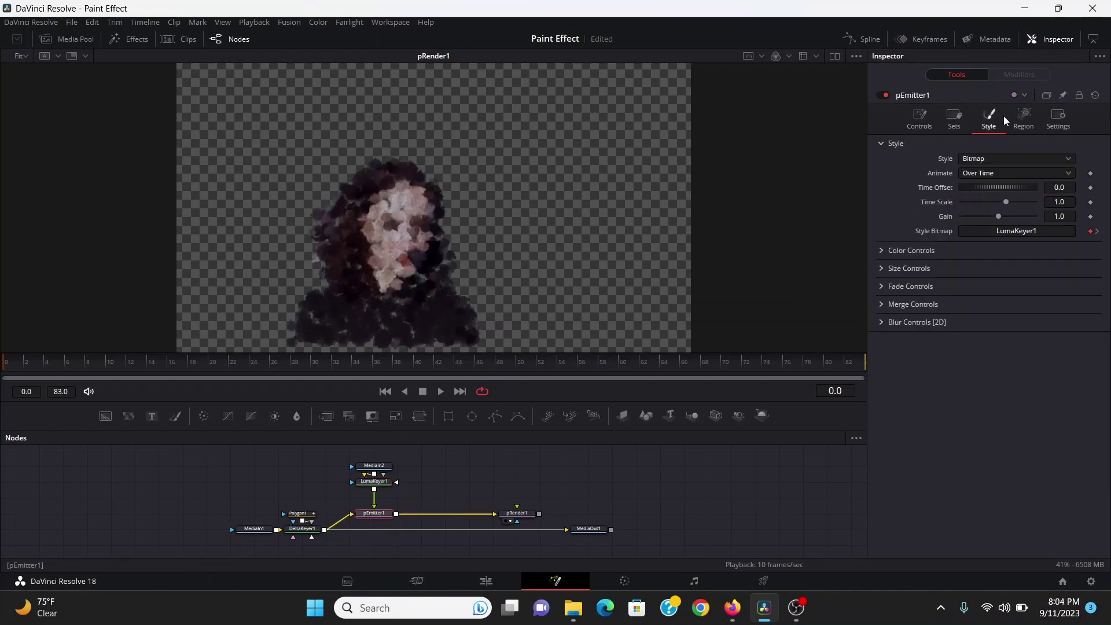
click(908, 269)
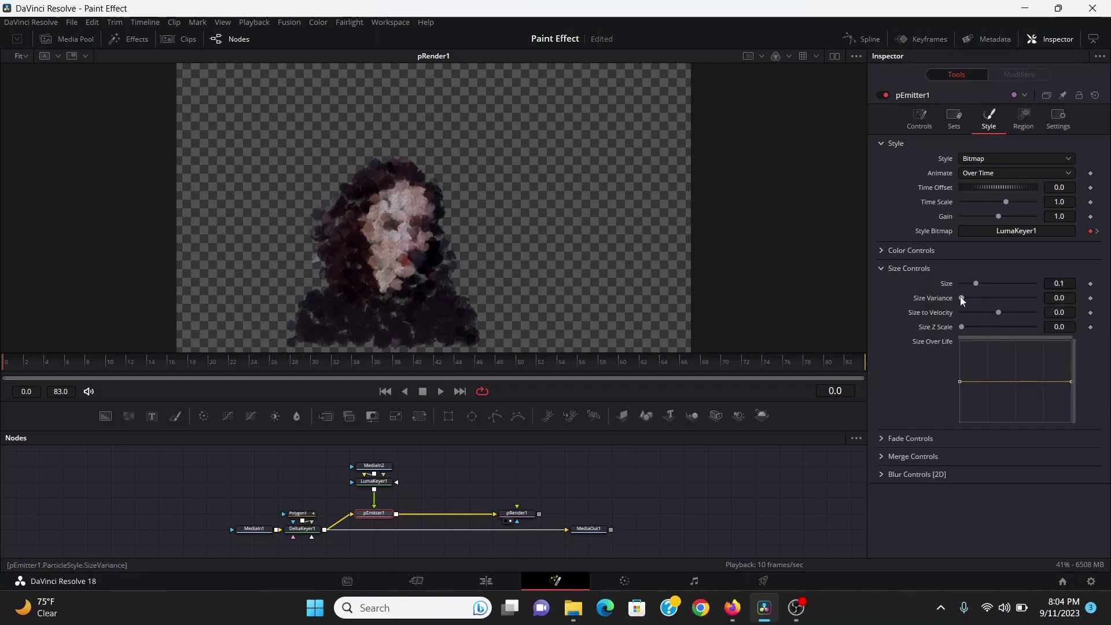
drag(967, 297, 970, 298)
Set the particles' high colour variance to 0.1
click(879, 251)
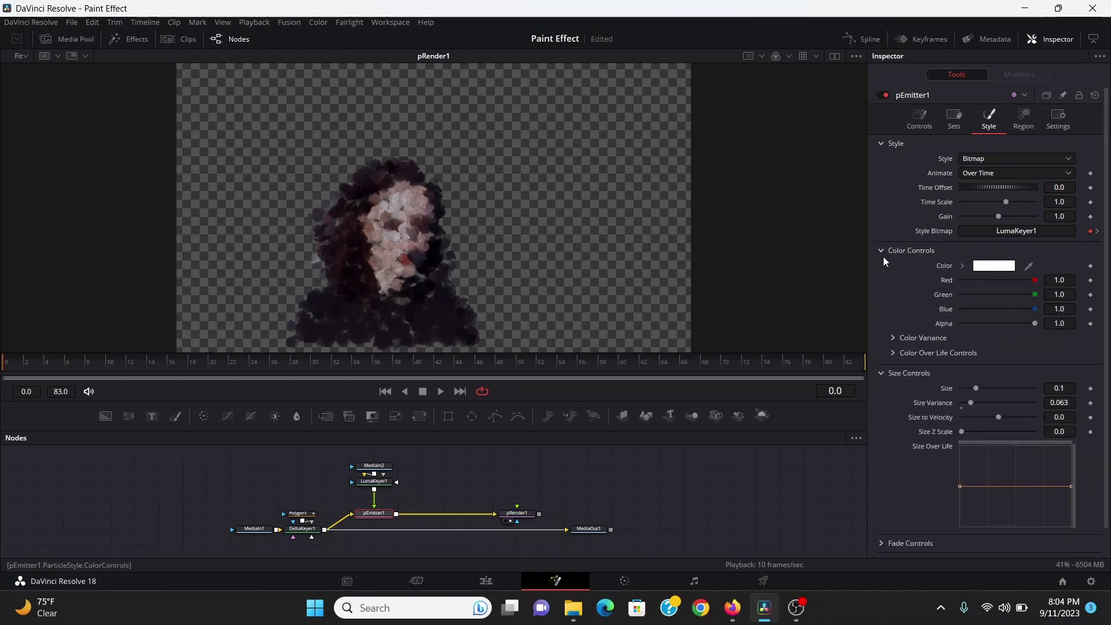
click(891, 339)
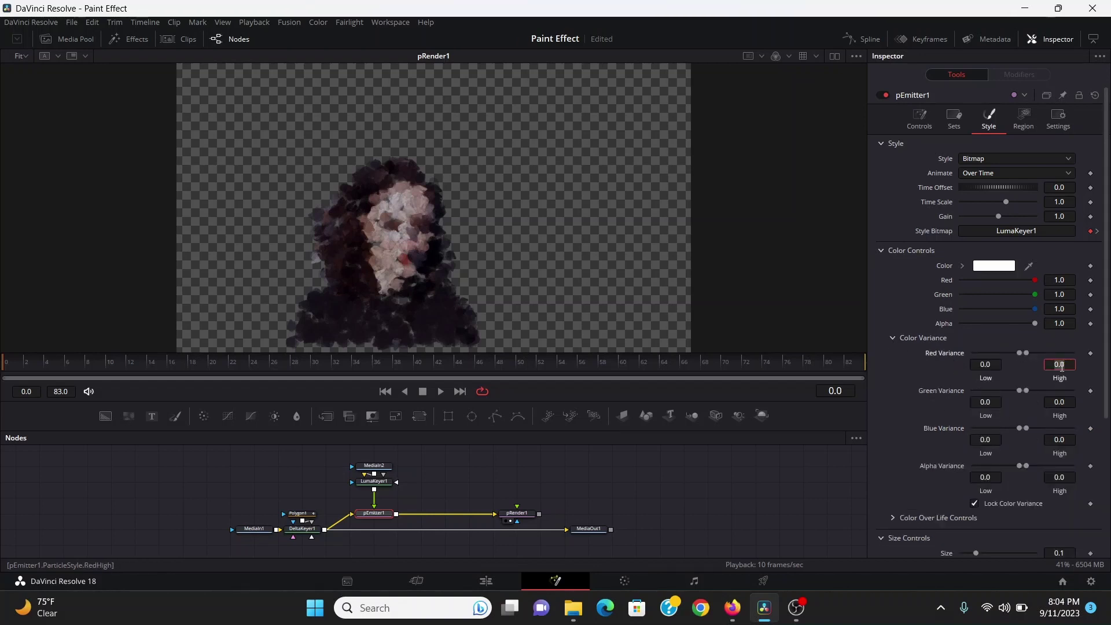
text(0.1)
key(Return)
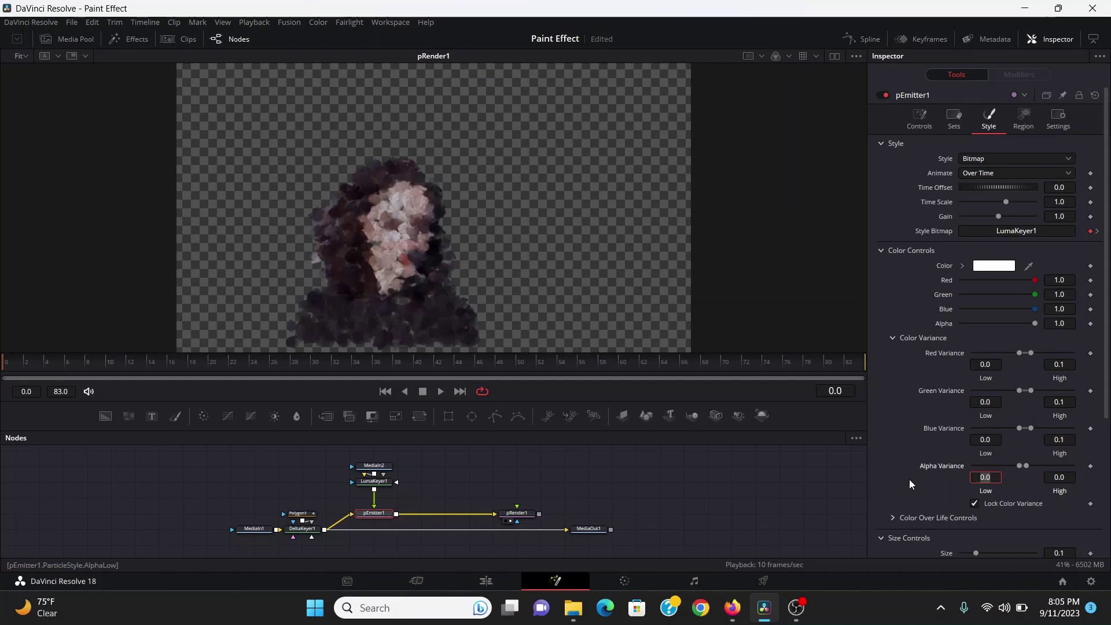
Paste a linked instance of pEmitter1 and feed the keyed woman into its region
click(387, 509)
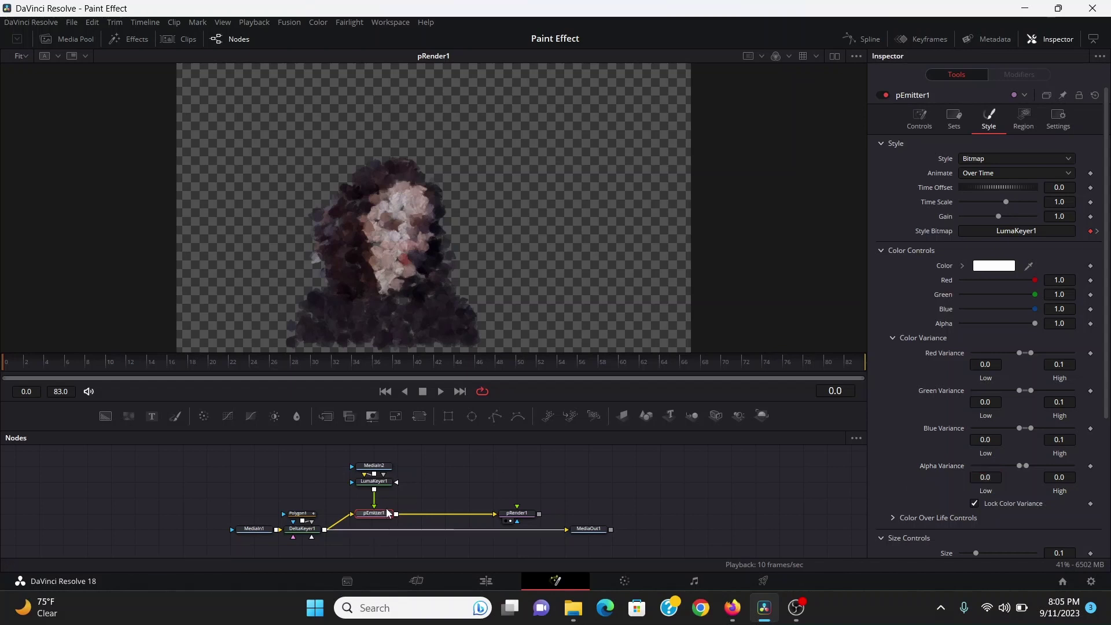
click(425, 494)
key(ctrl+shift+v)
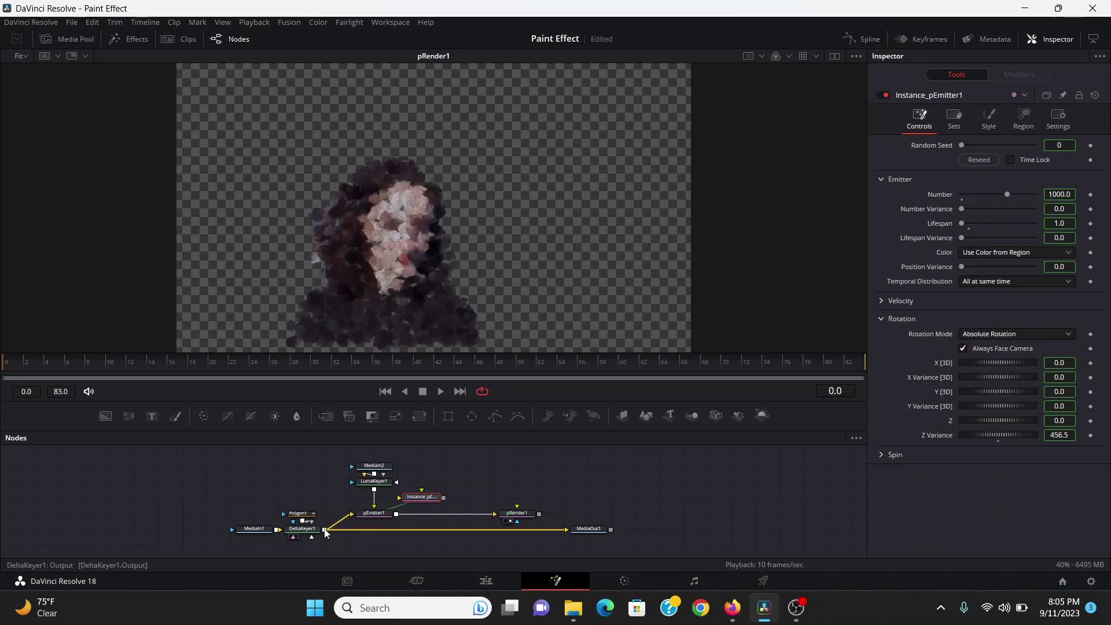
drag(325, 532, 418, 497)
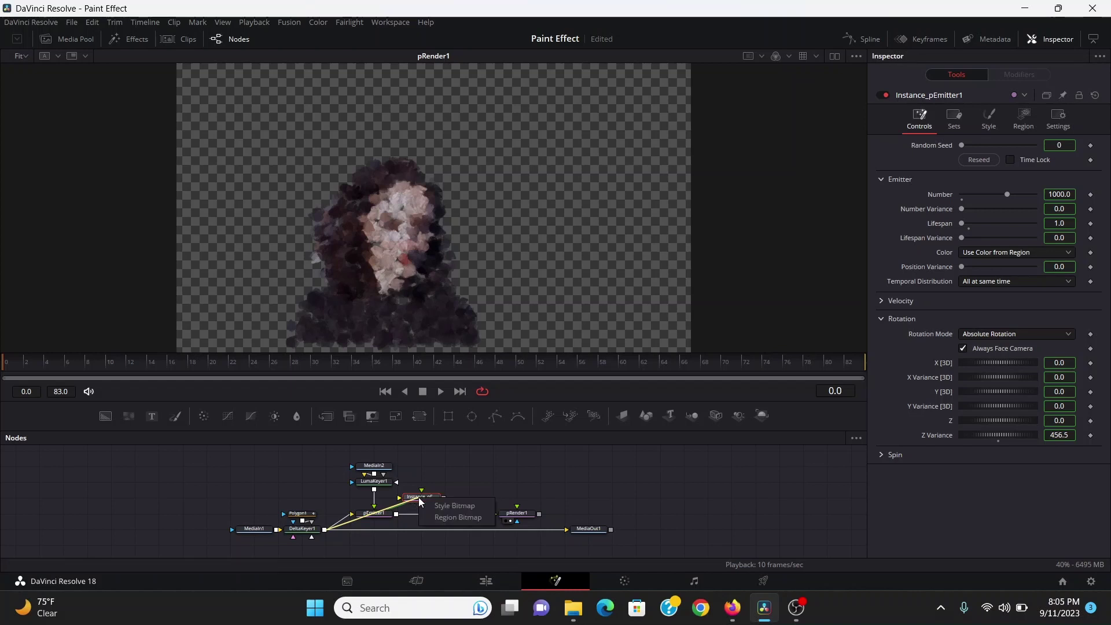
click(461, 519)
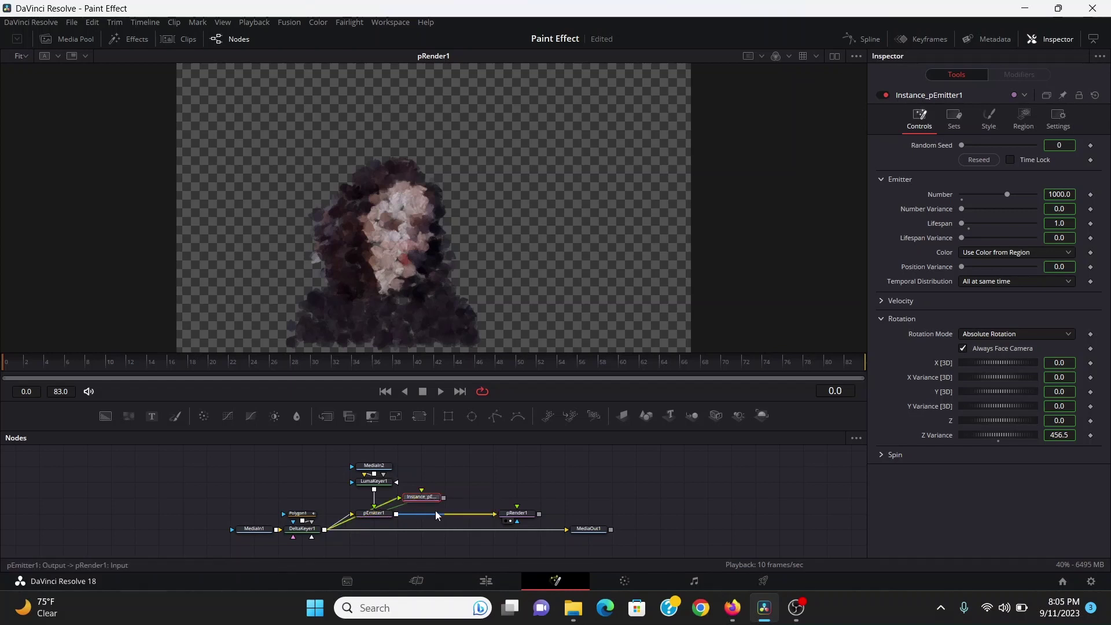
Luma-key the Splatter image as the instance's brush bitmap and merge the instance into pMerge1
click(573, 607)
drag(662, 251, 437, 467)
key(1)
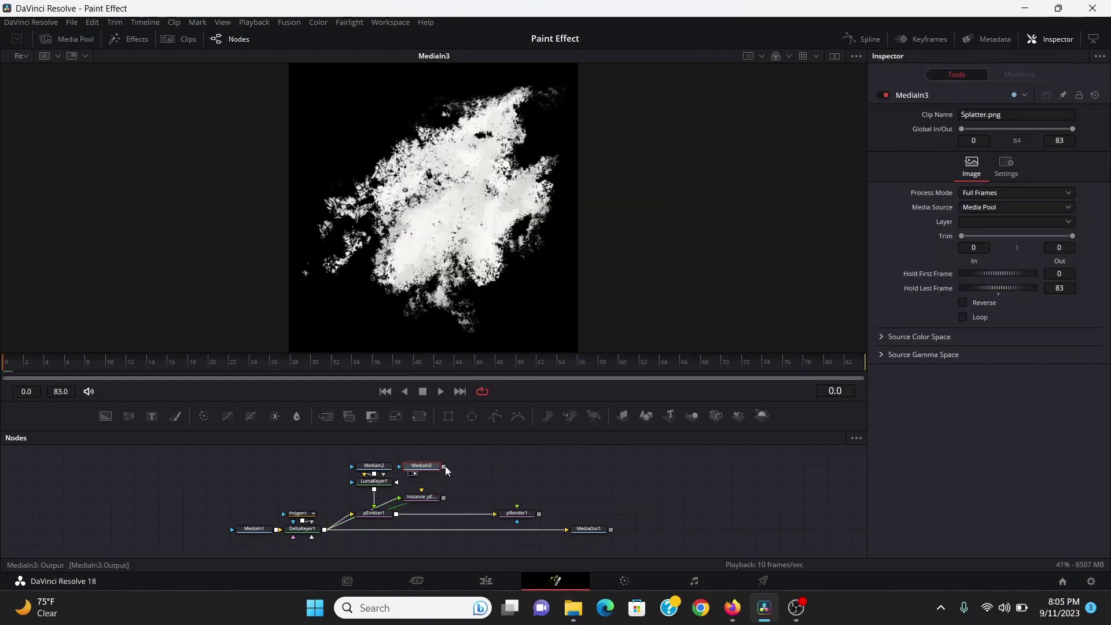
key(shift+space)
text(lum)
key(Return)
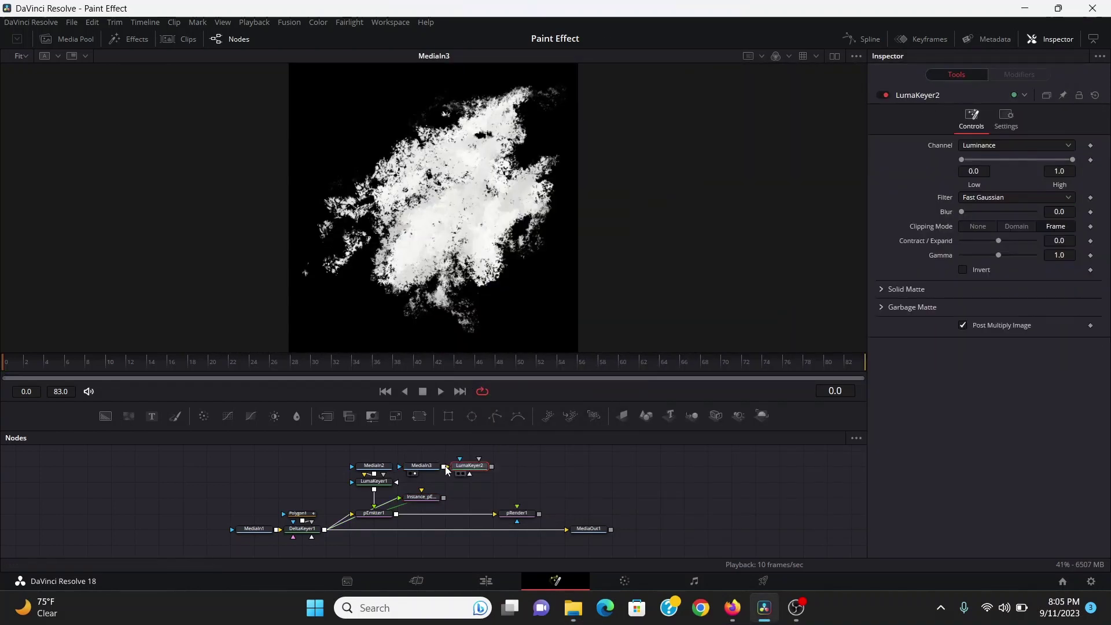
drag(469, 473, 422, 481)
click(423, 497)
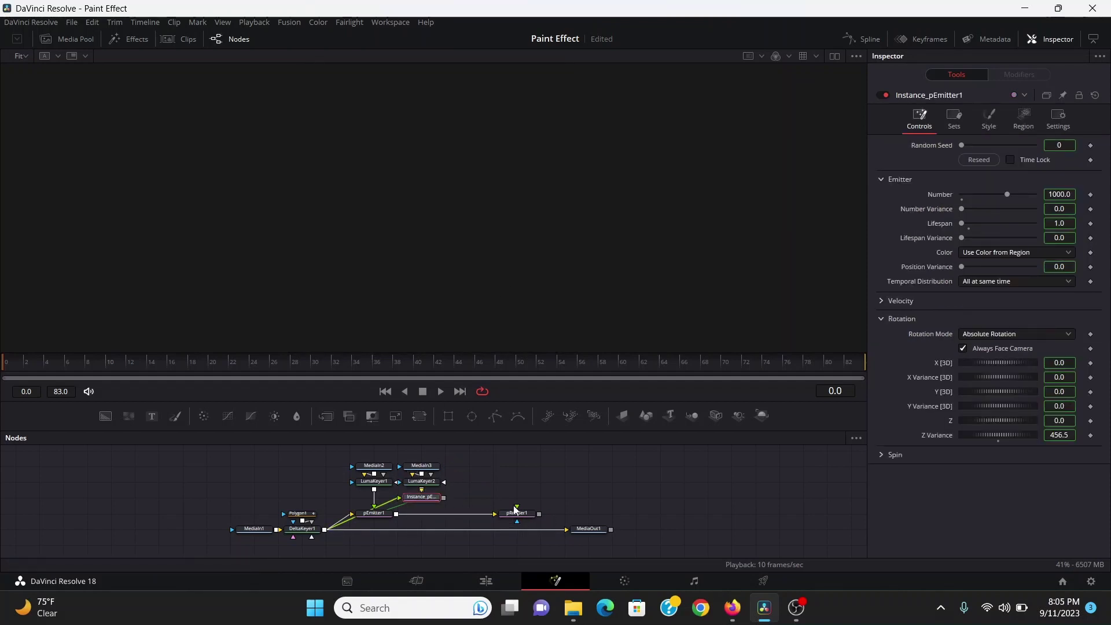
drag(443, 498, 396, 516)
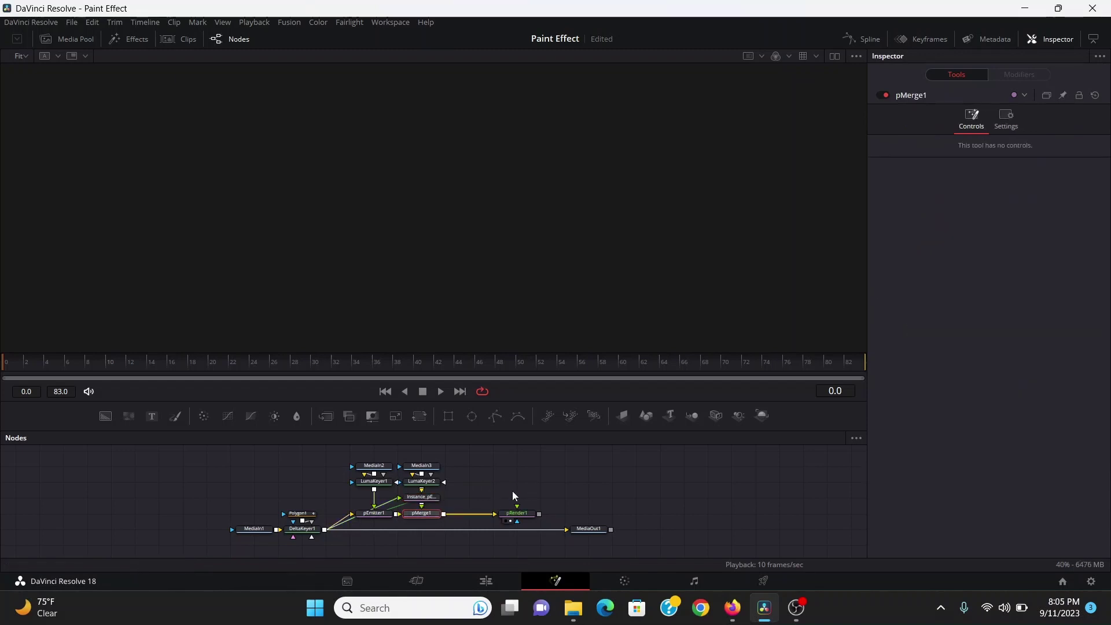
Raise LumaKeyer2's low threshold slightly and enlarge the brush-stroke particle size
key(1)
click(421, 481)
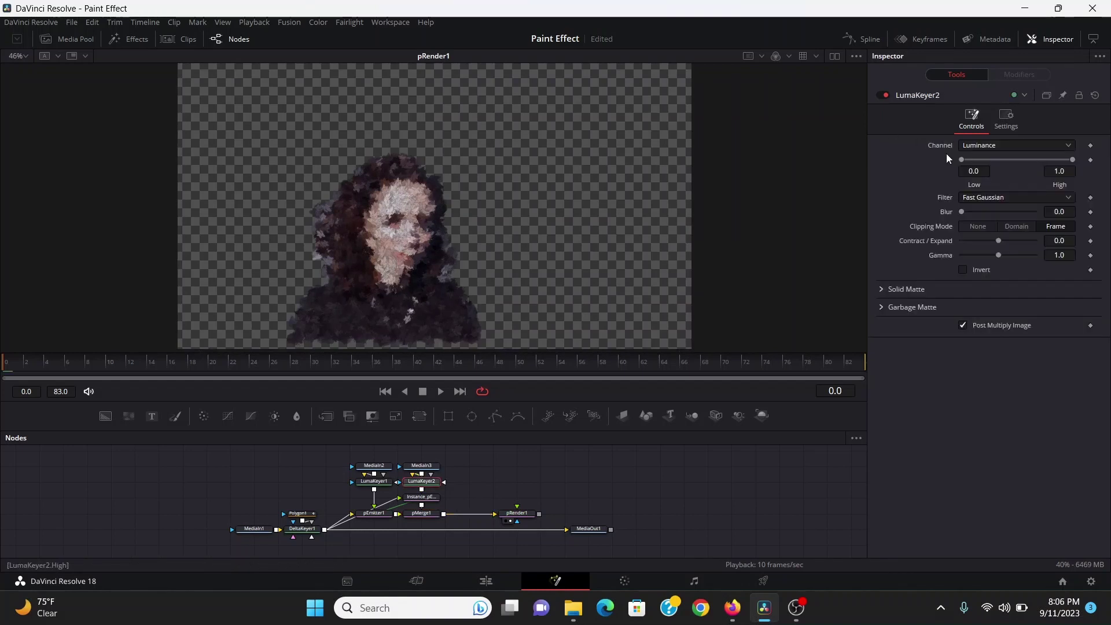
drag(960, 163, 985, 165)
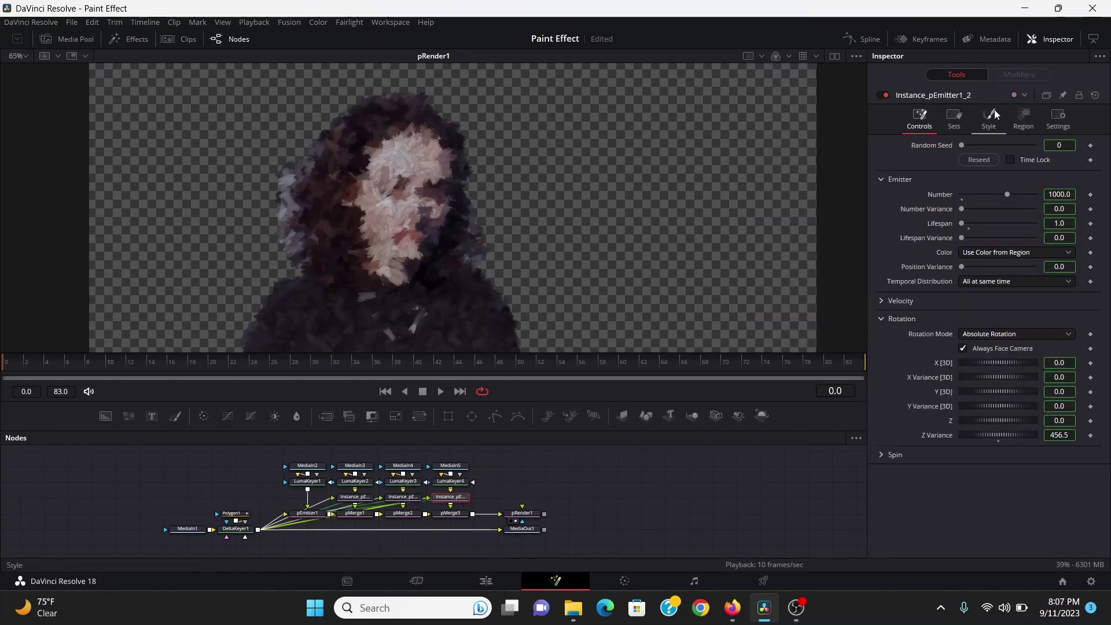
click(994, 109)
scroll(972, 348, down, 3)
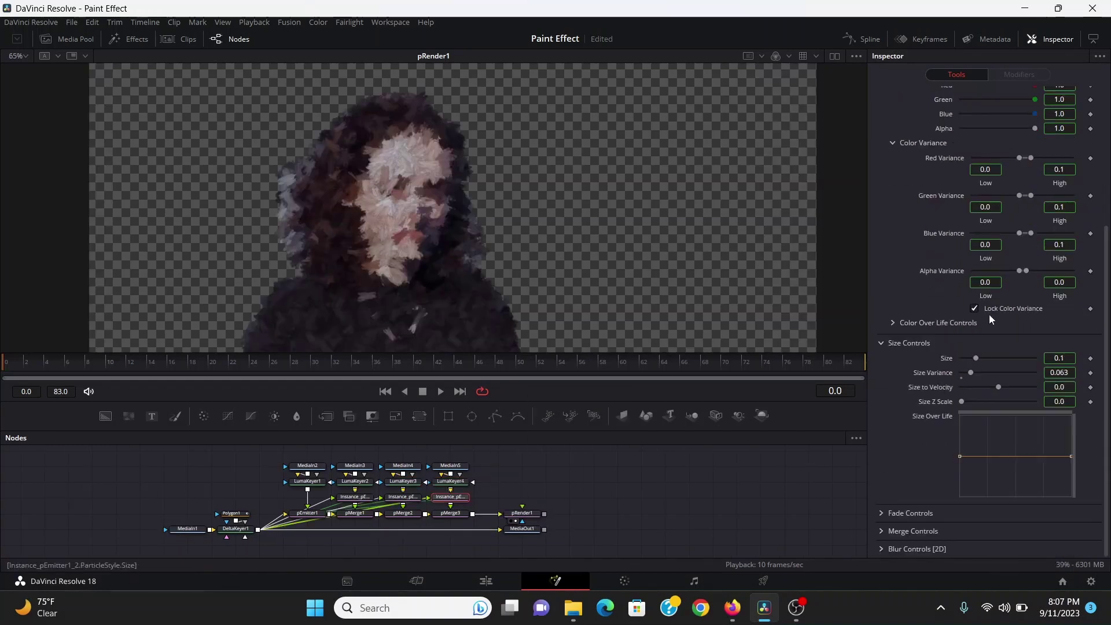
drag(976, 364, 983, 359)
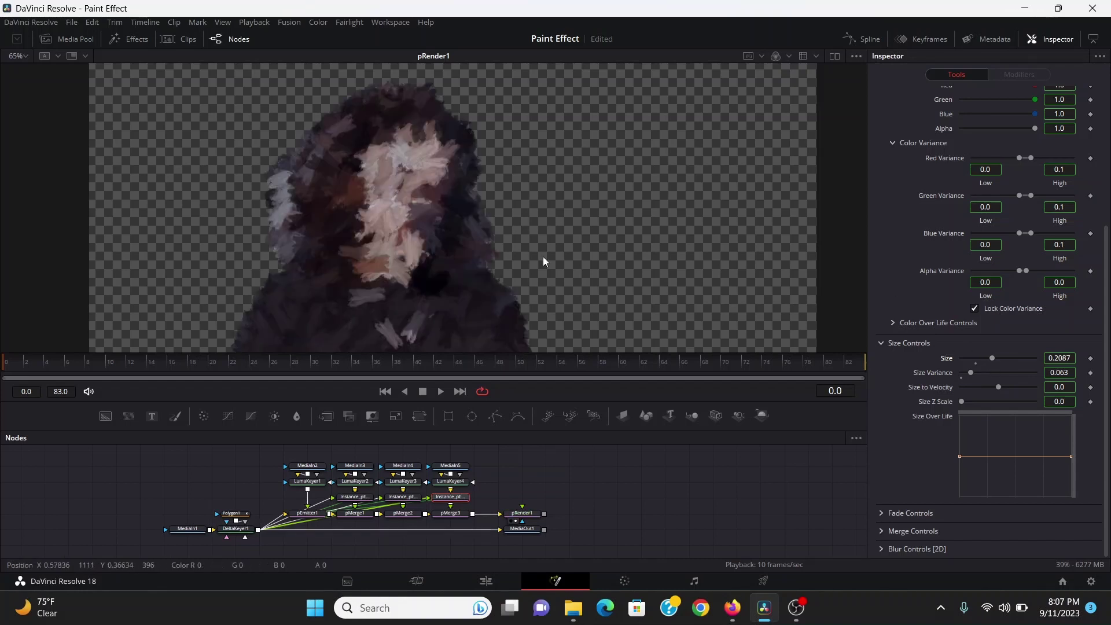
Move MediaIn5 and LumaKeyer4 up, add a Transform after LumaKeyer4, and bypass the MediaIn4 branch
drag(428, 507, 495, 468)
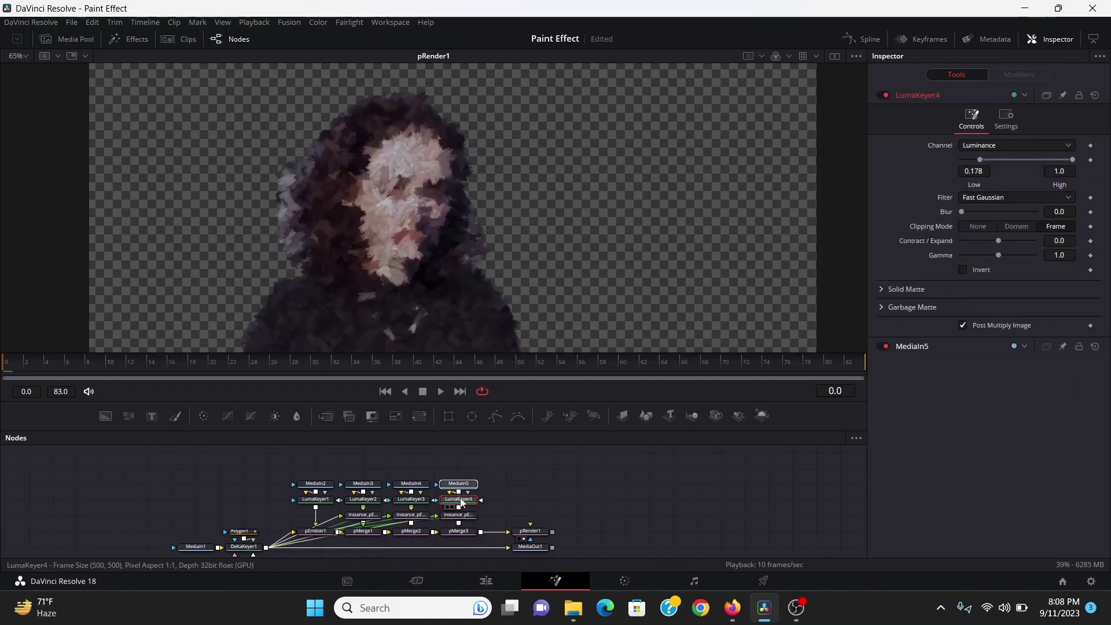
drag(458, 506, 456, 491)
key(shift+space)
text(xf)
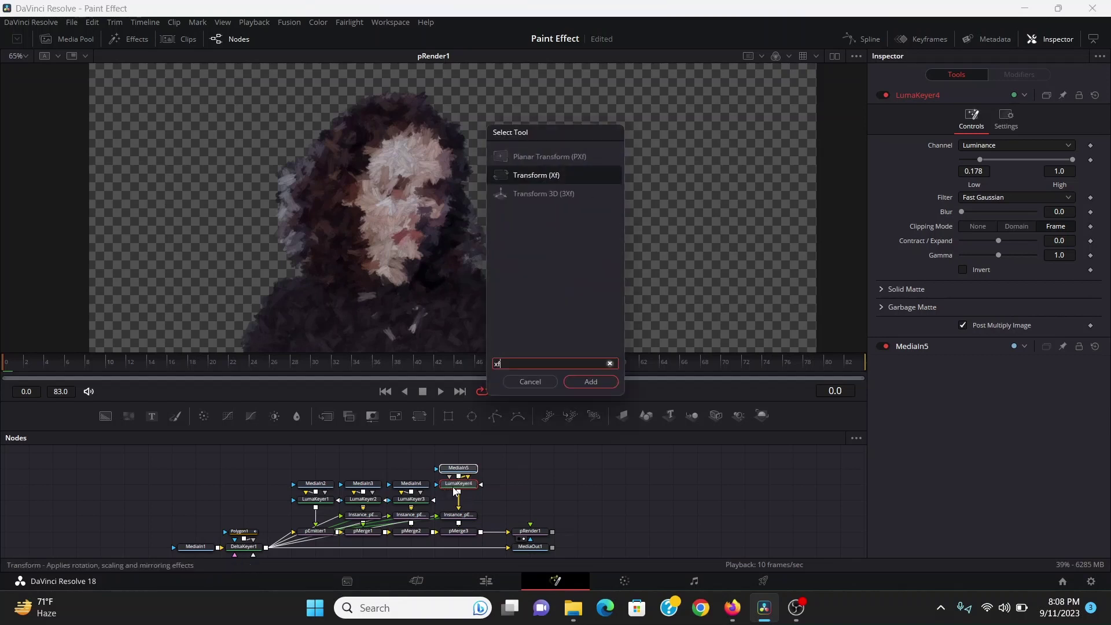
key(Return)
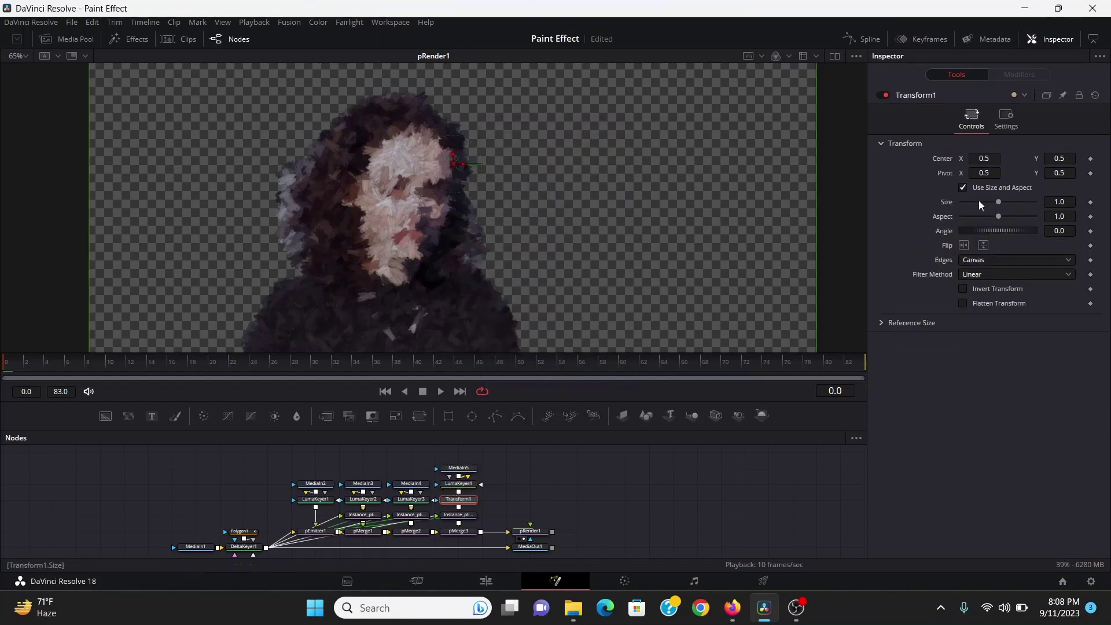
drag(388, 541, 420, 478)
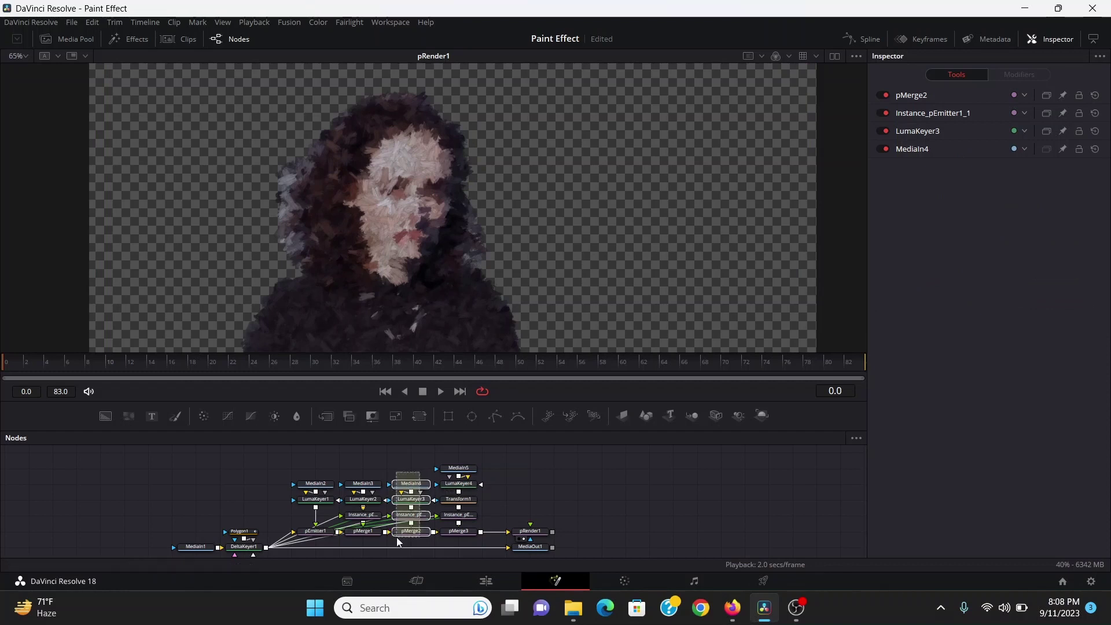
key(ctrl+p)
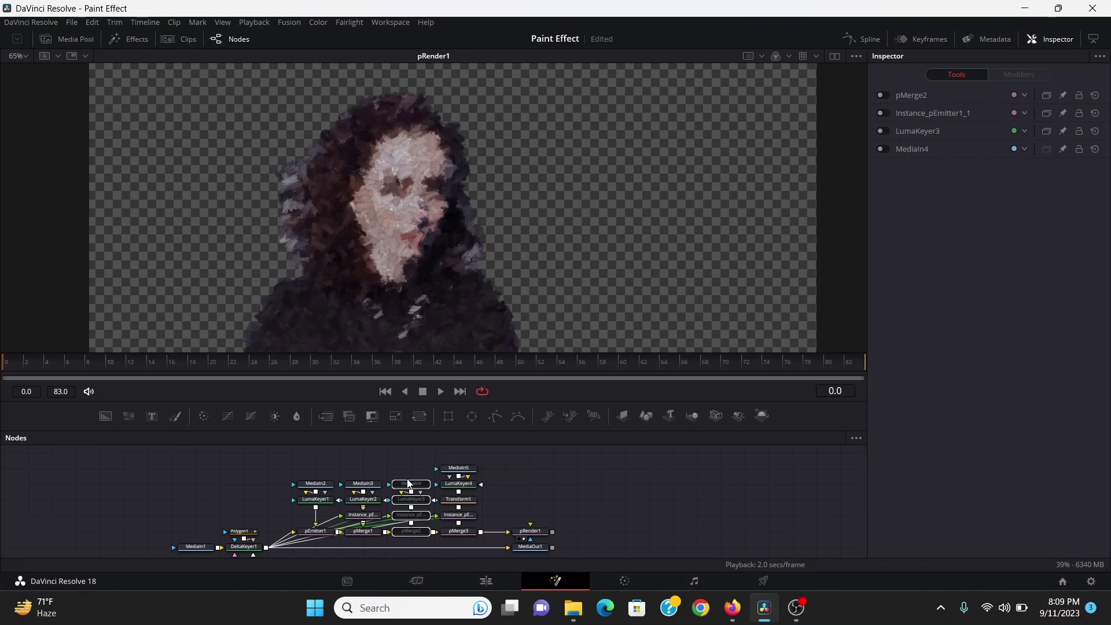
Re-enable the layer nodes, duplicate the particle chain, and wire MediaIn1 into pEmitter1_1's Region
key(ctrl+p)
drag(560, 461, 318, 529)
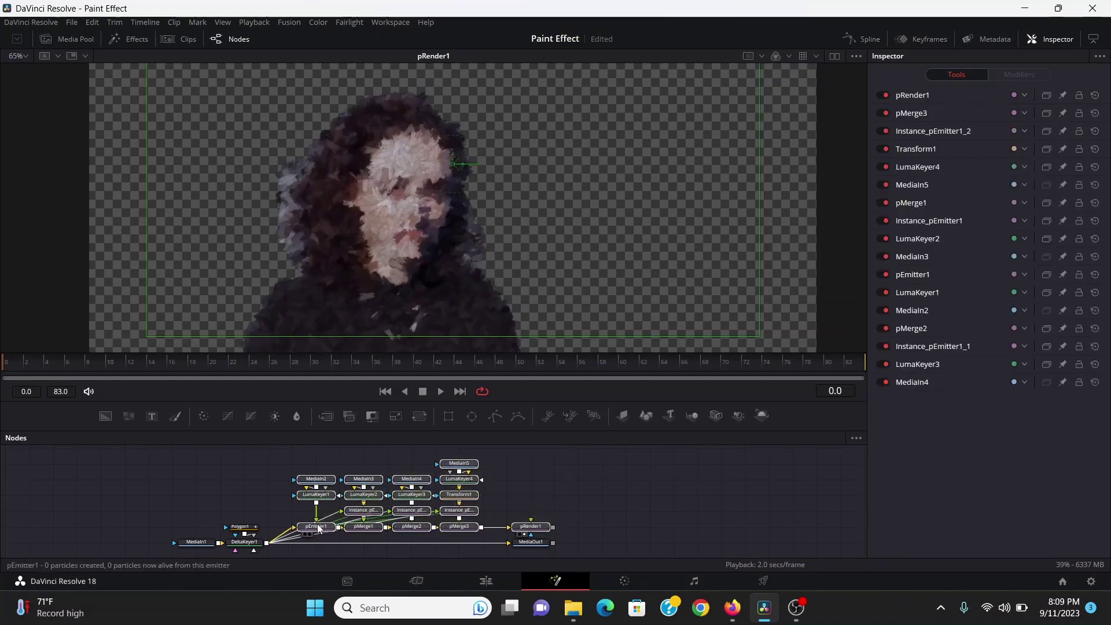
scroll(386, 524, down, 3)
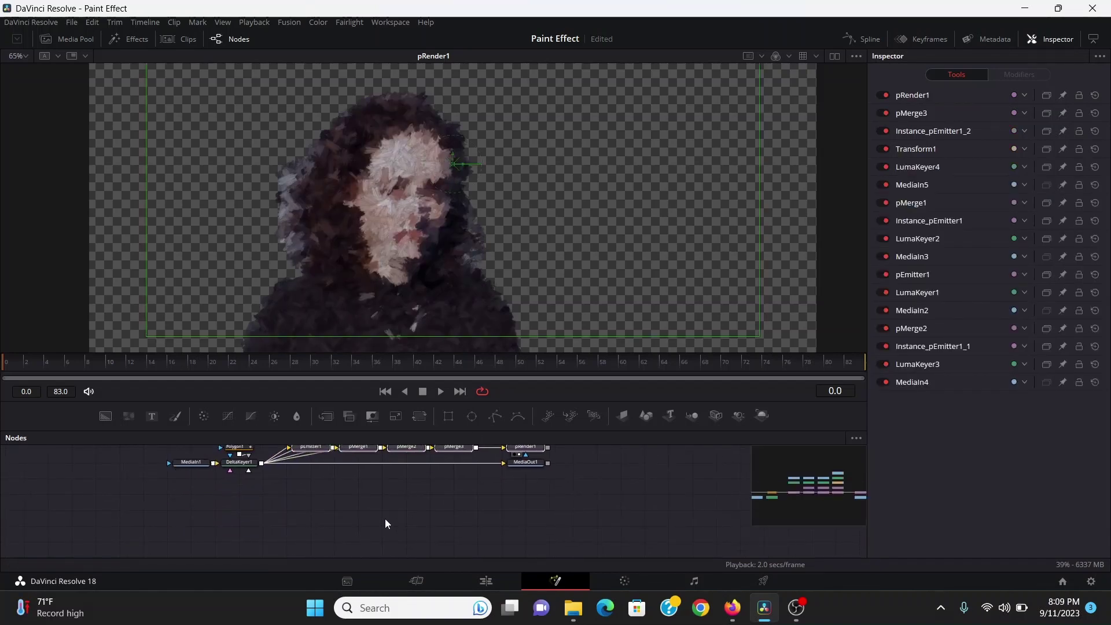
key(ctrl+c)
key(ctrl+v)
click(149, 455)
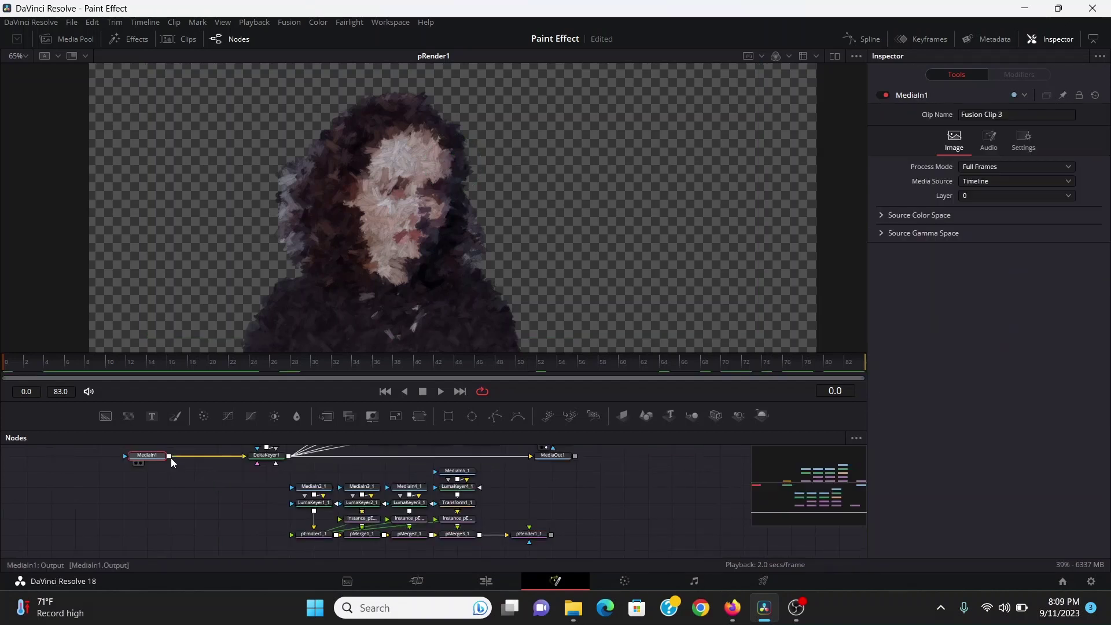
drag(171, 457, 300, 538)
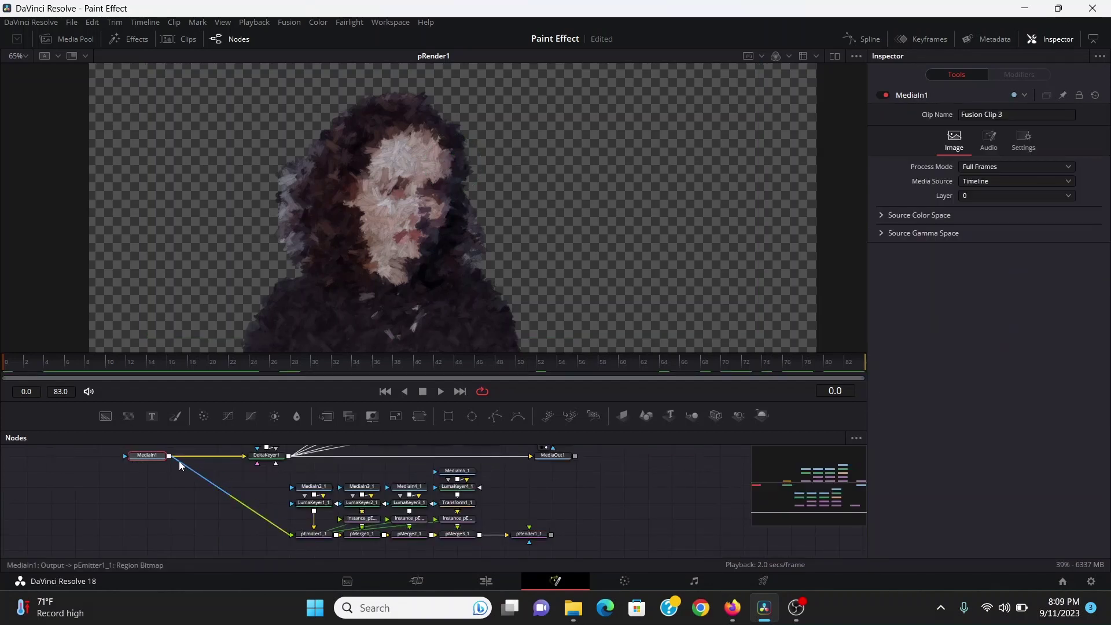
View pRender1_1 and delete the extra copied layers, leaving a single background layer
click(529, 533)
key(1)
drag(491, 461, 404, 544)
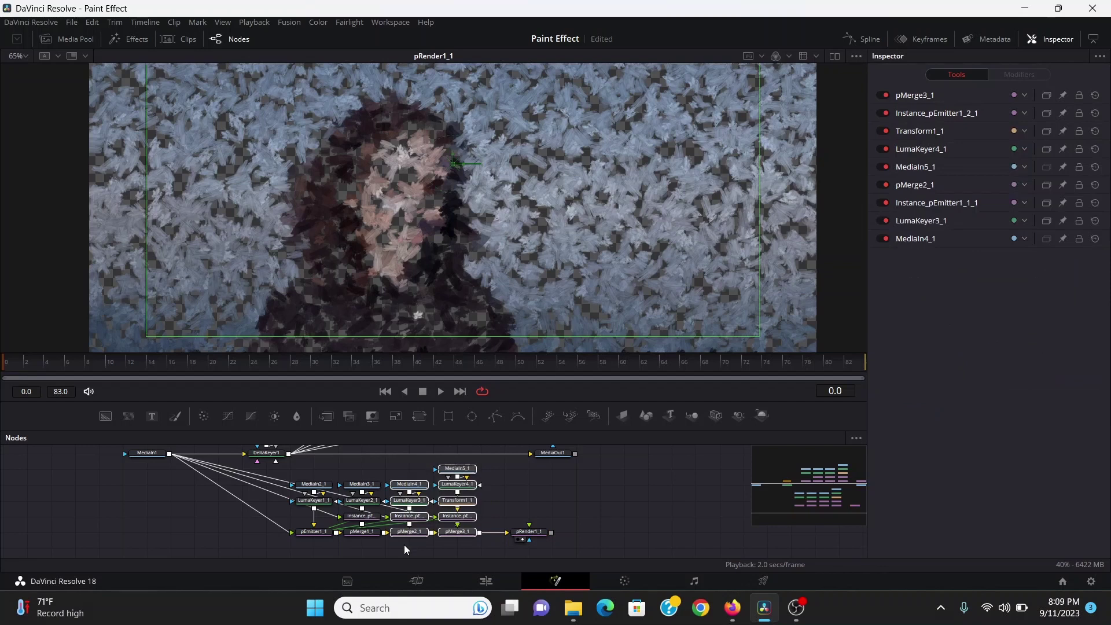
key(Delete)
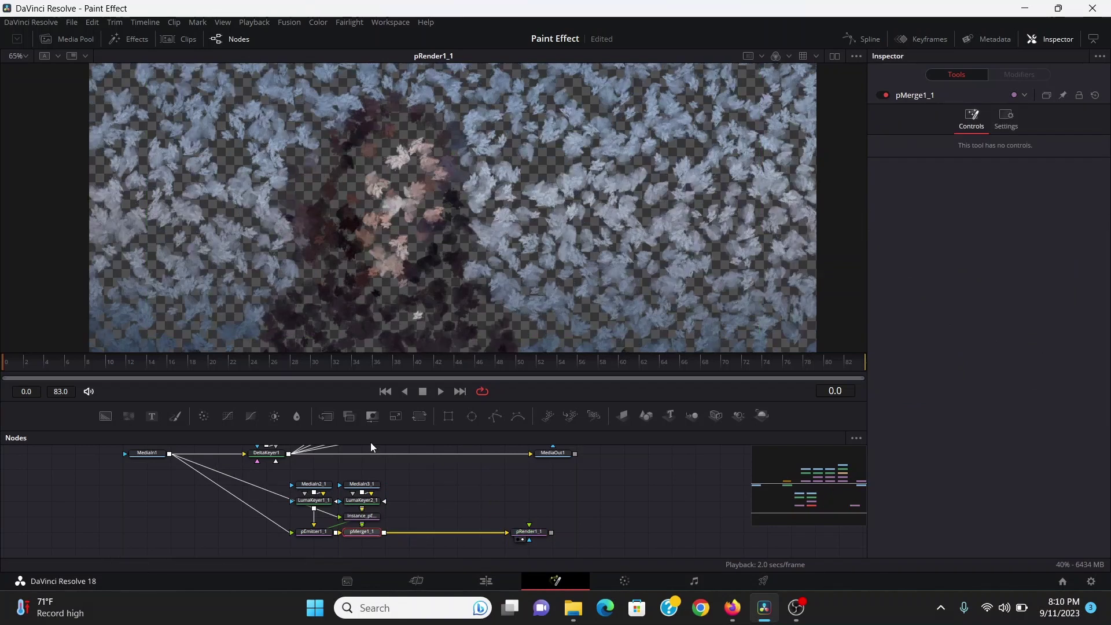
Lower pEmitter1_1's particle Number and set its Style Size to 1.0
click(313, 532)
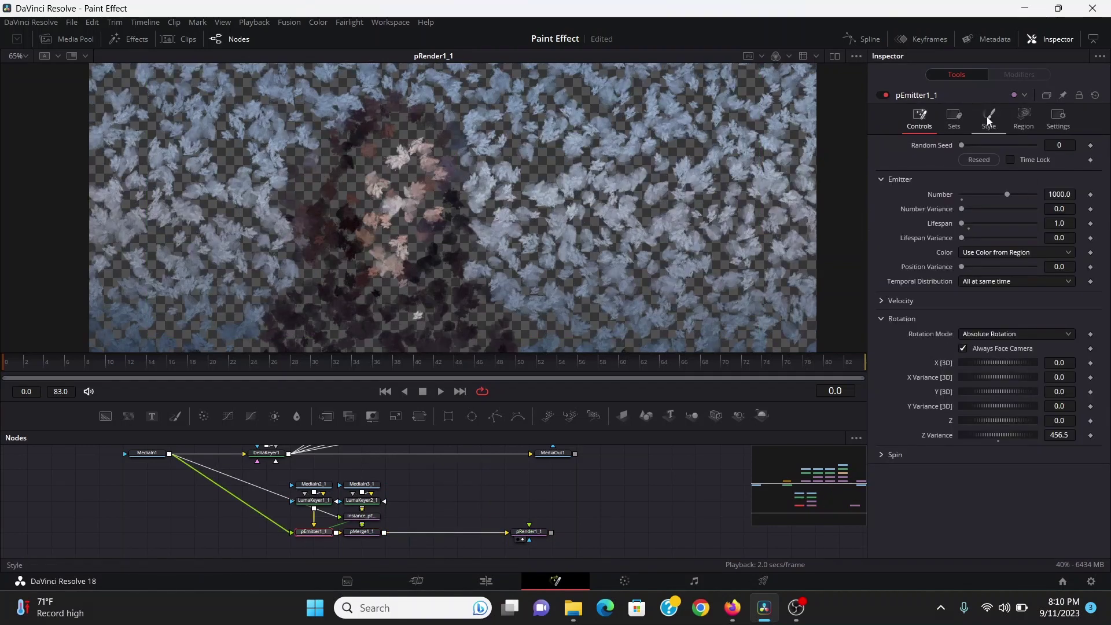
click(1061, 194)
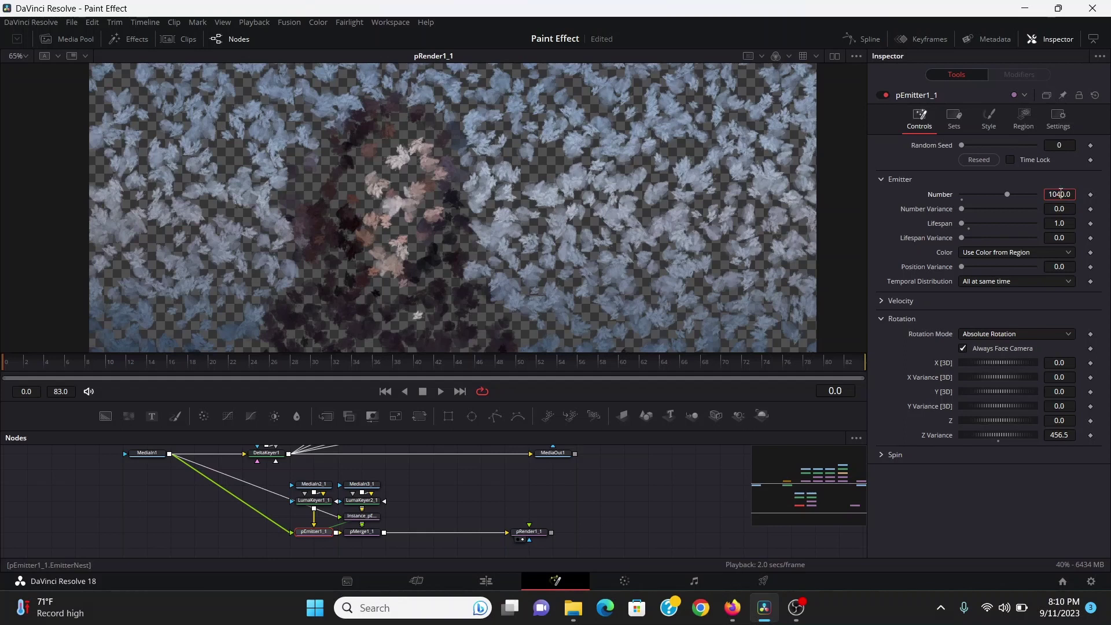
key(Return)
click(989, 118)
scroll(955, 382, down, 5)
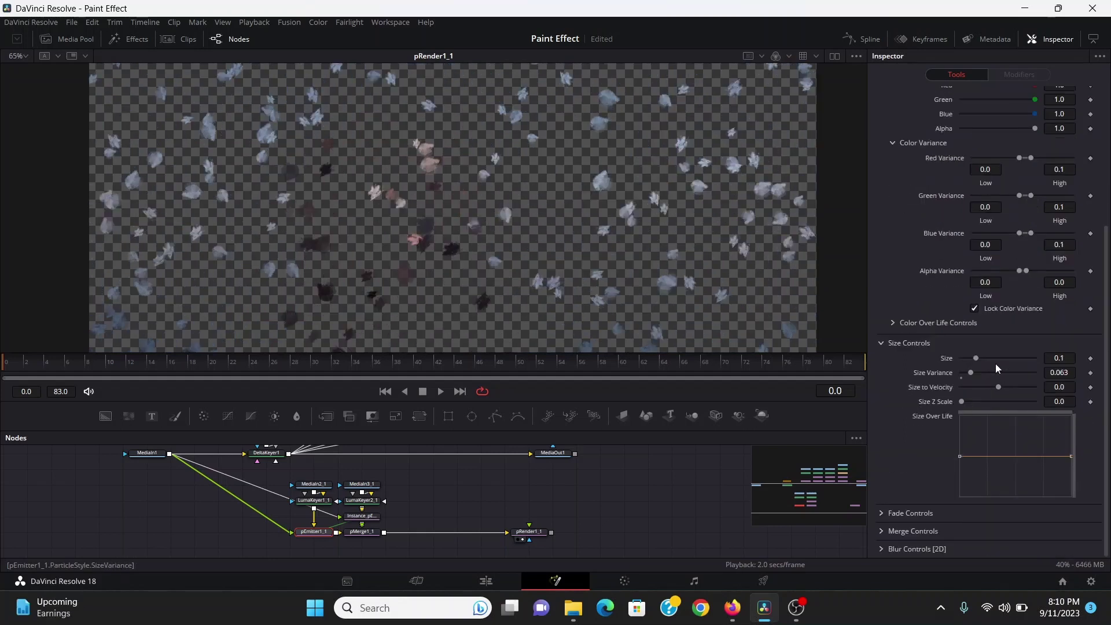
click(1067, 358)
text(1)
key(Tab)
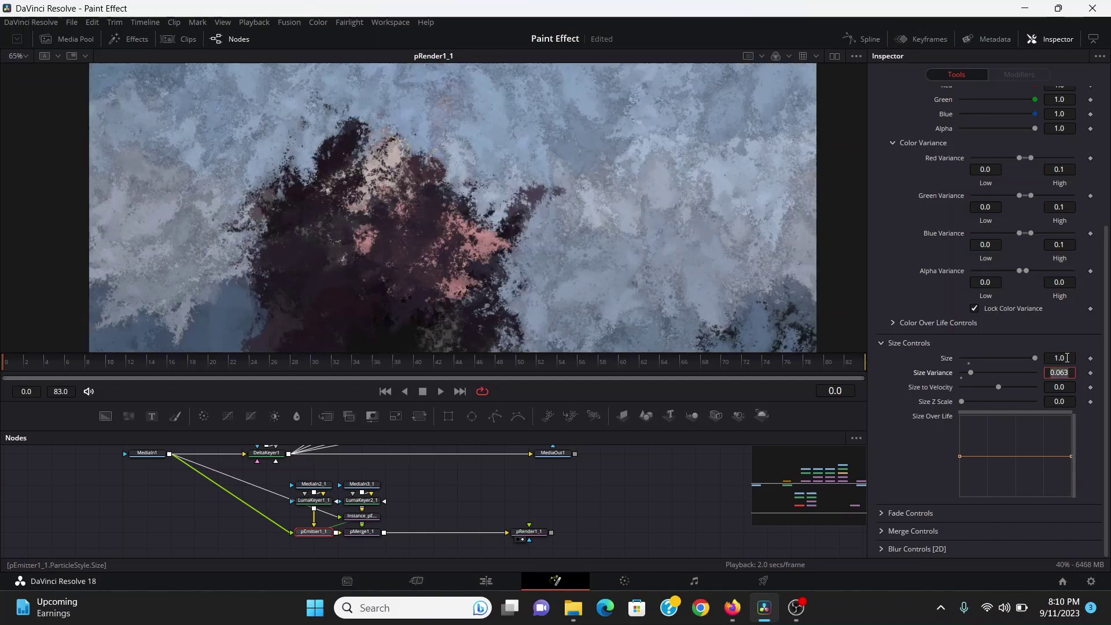
Merge pRender1 over pRender1_1 and add a Stop Motion with Frame Repeat 2 after pRender1
click(552, 244)
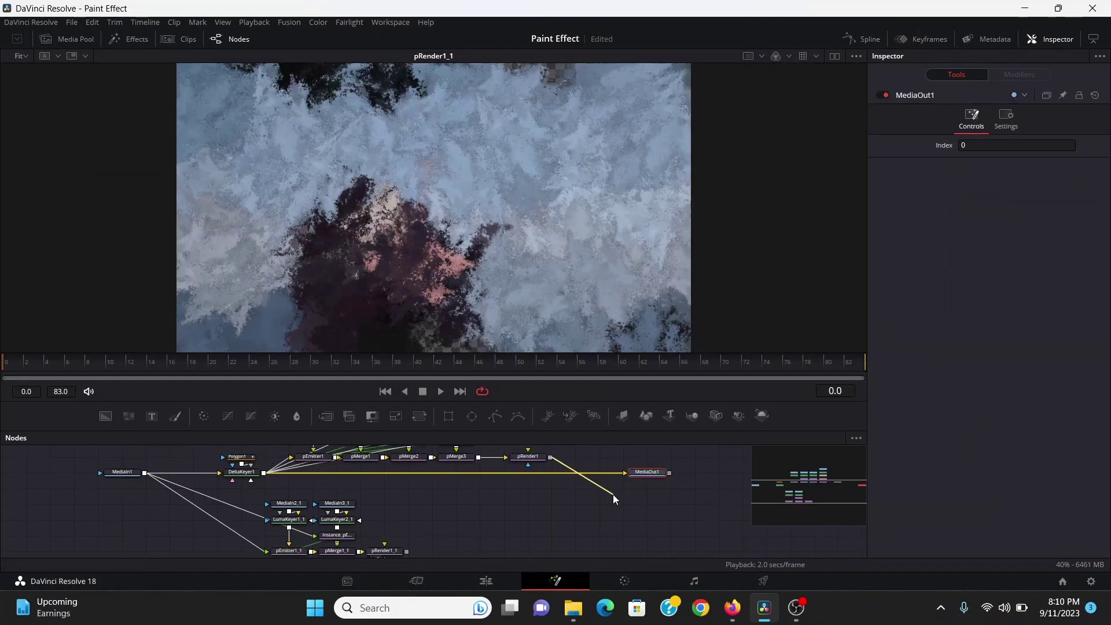
drag(408, 550, 529, 544)
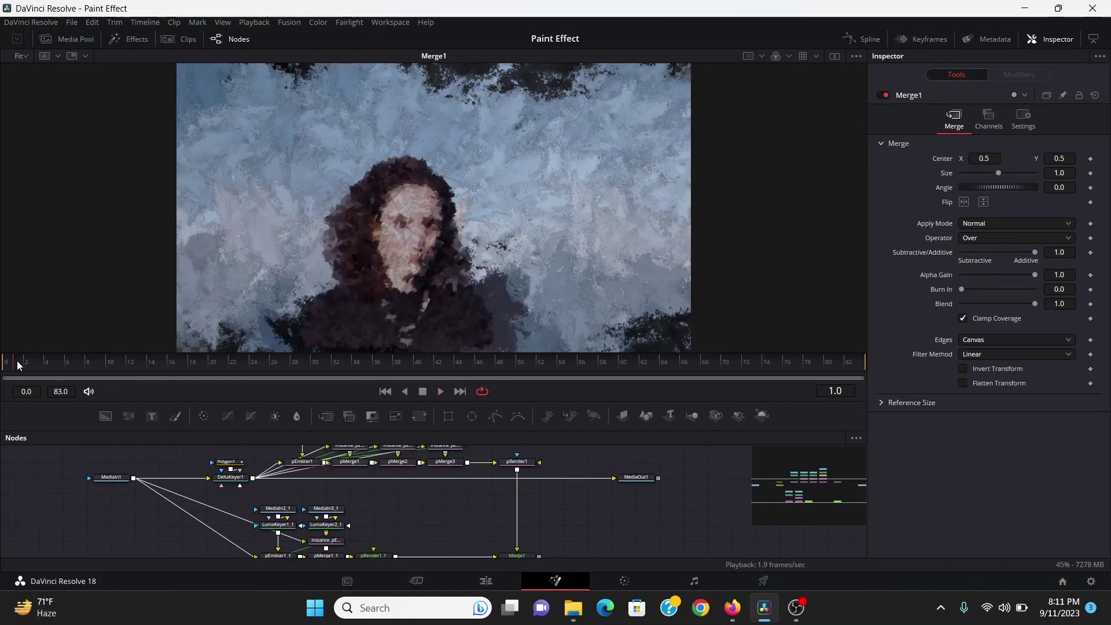
click(521, 461)
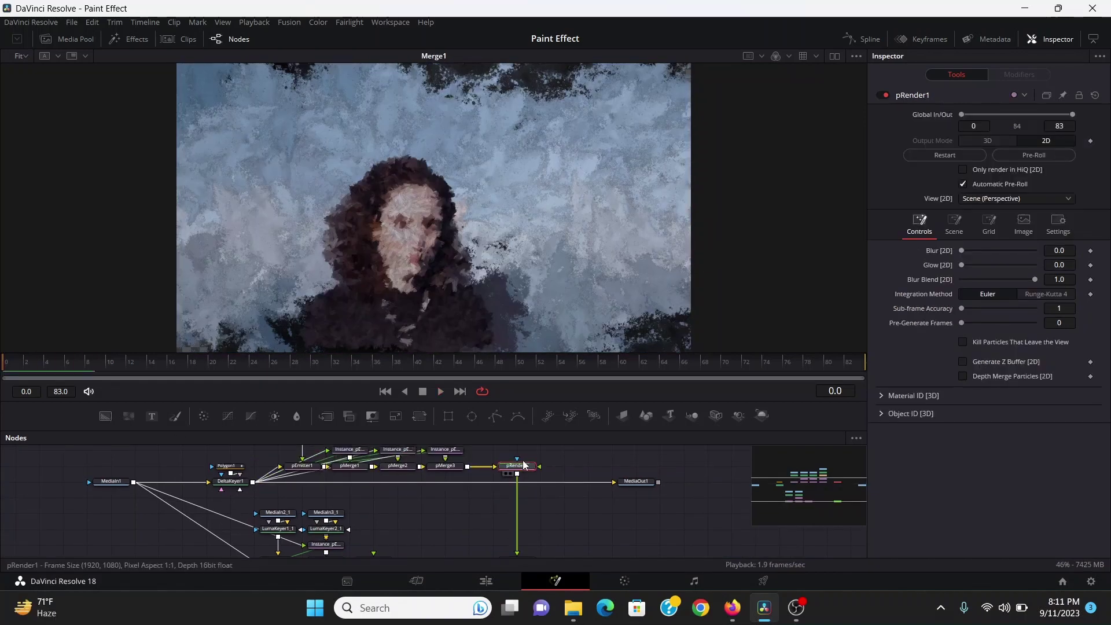
key(shift+space)
text(stop)
key(Return)
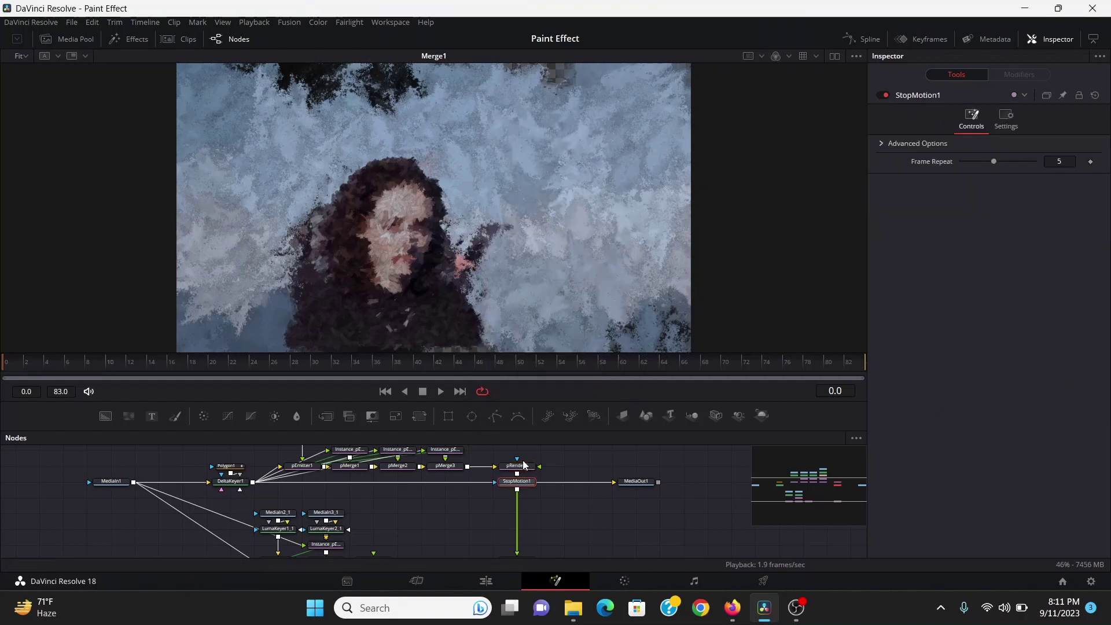
click(1067, 162)
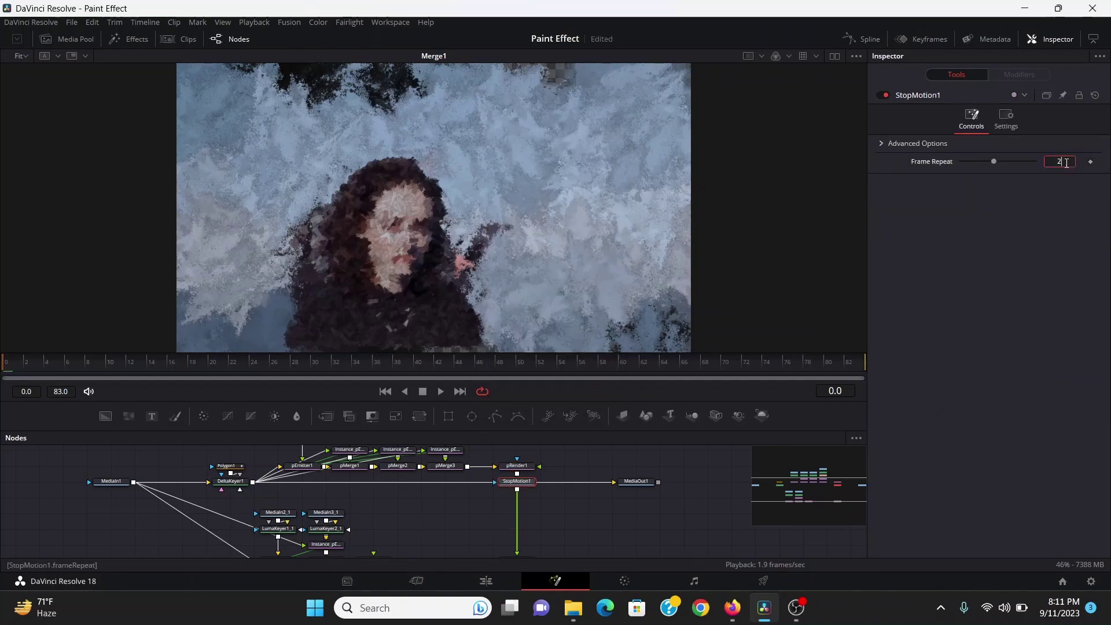
key(Return)
scroll(654, 497, down, 3)
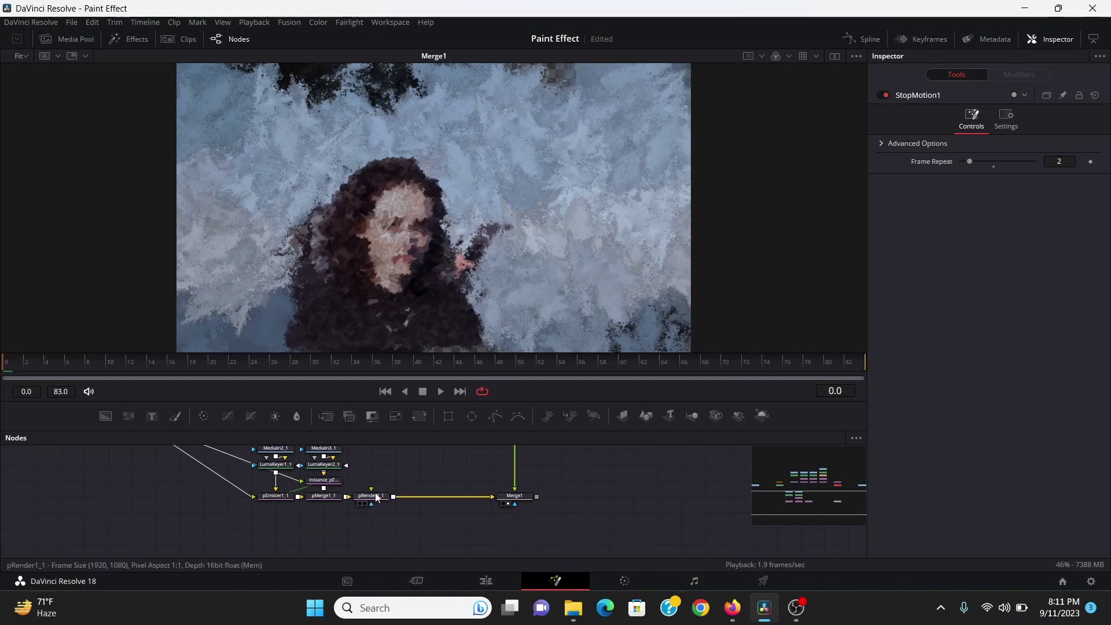
Add a Stop Motion with Frame Repeat 5 after the background render pRender1_1
click(372, 496)
key(ctrl+v)
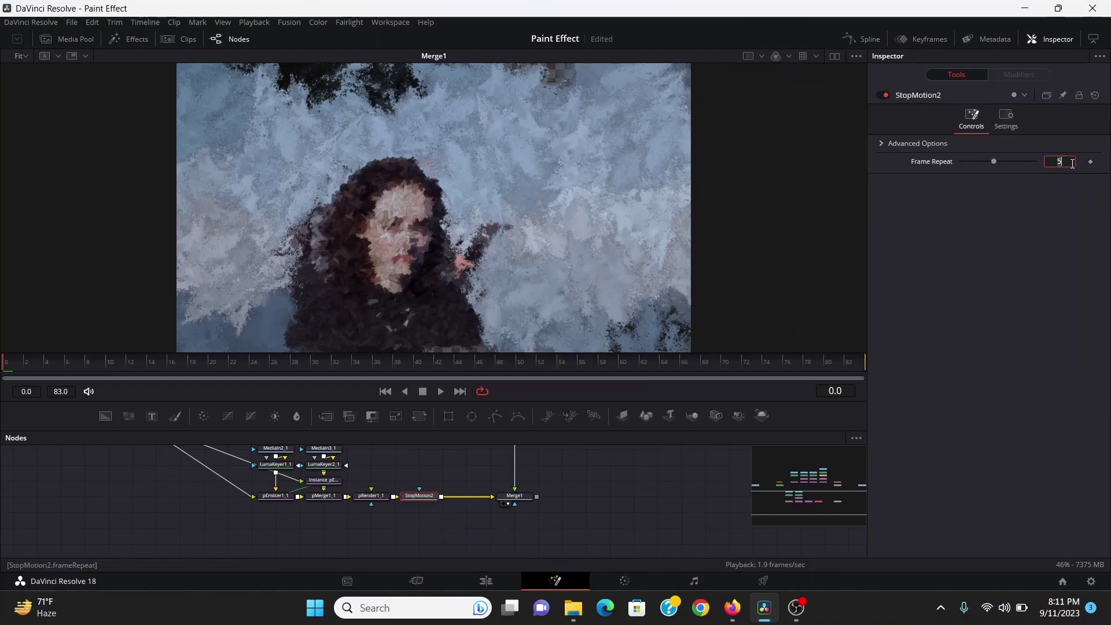
key(Return)
click(515, 496)
key(space)
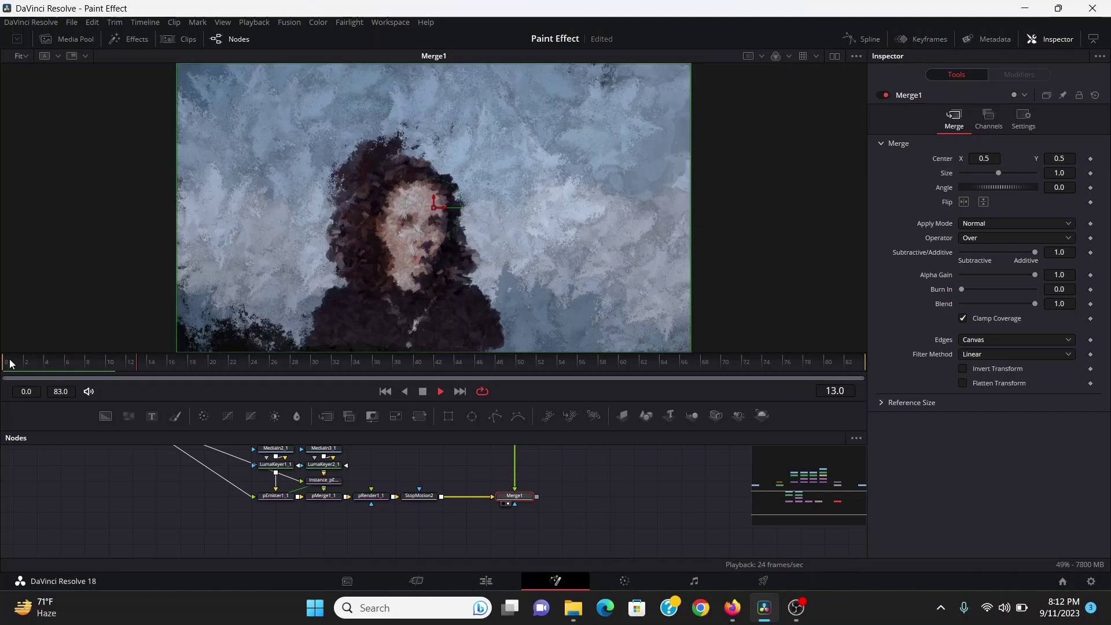